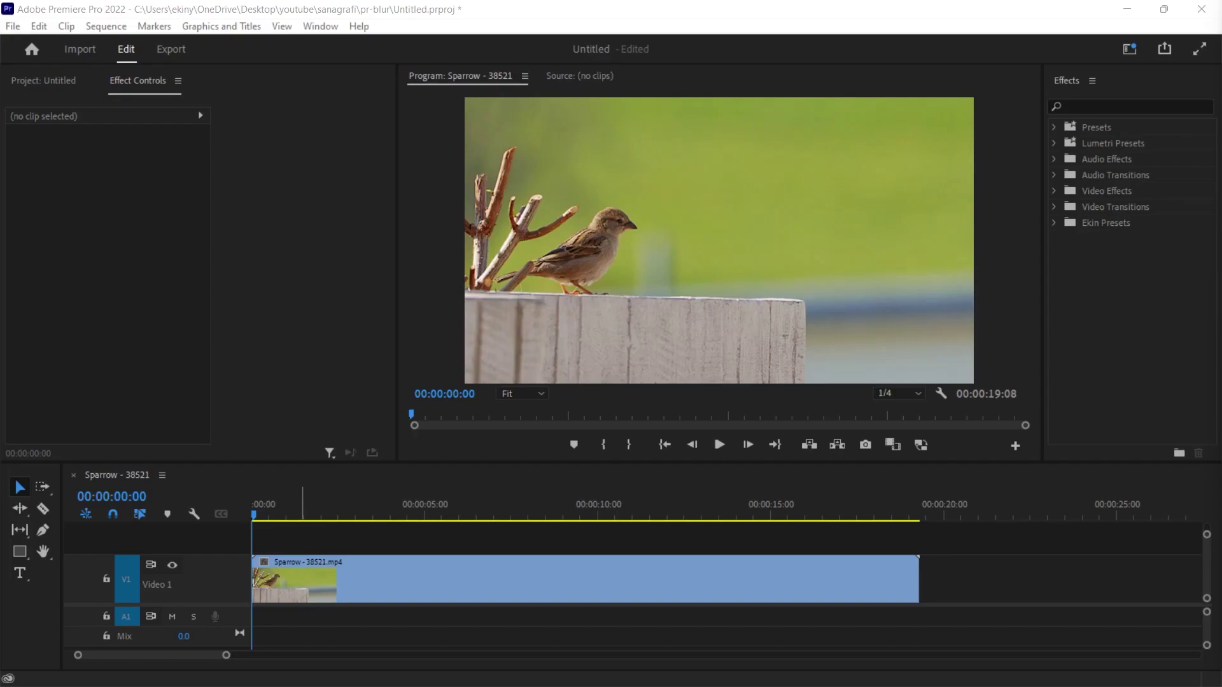
- Select the Sparrow - 38521.mp4 clip and play it back to about 00:00:18:15
{"action": "left_click", "coordinate": [324, 573]}
{"action": "key", "text": "space"}
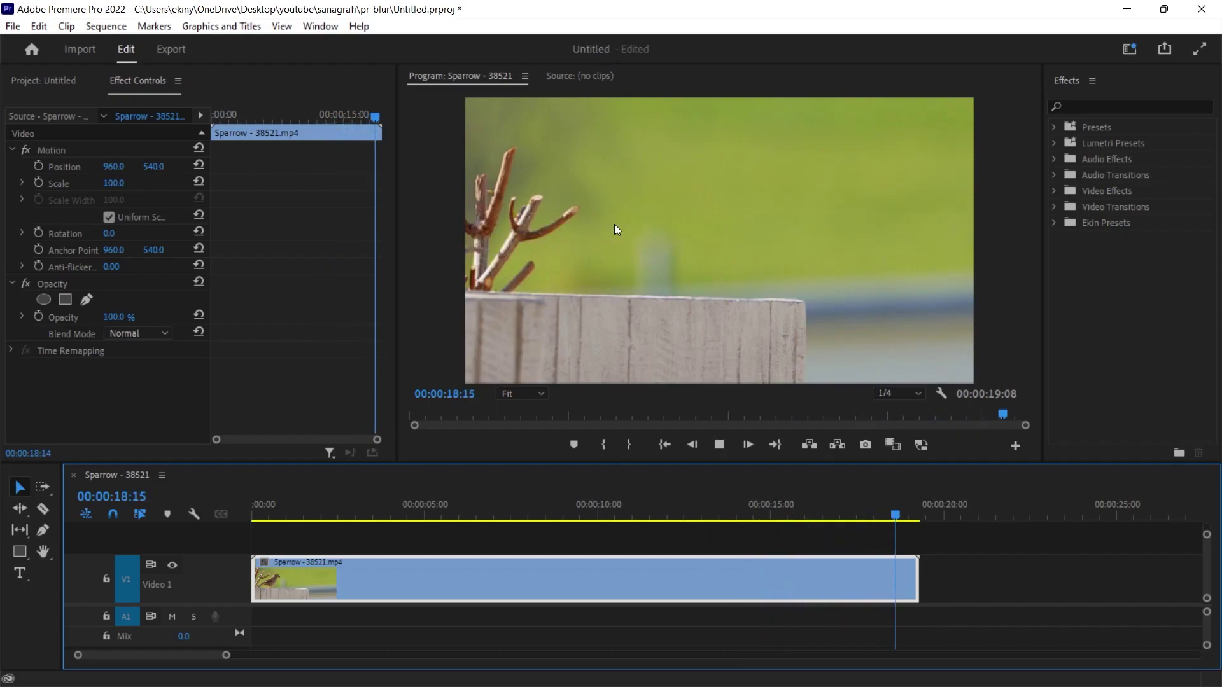
- Create a new 1920×1080 Adjustment Layer in the Project panel
{"action": "key", "text": "shift+1"}
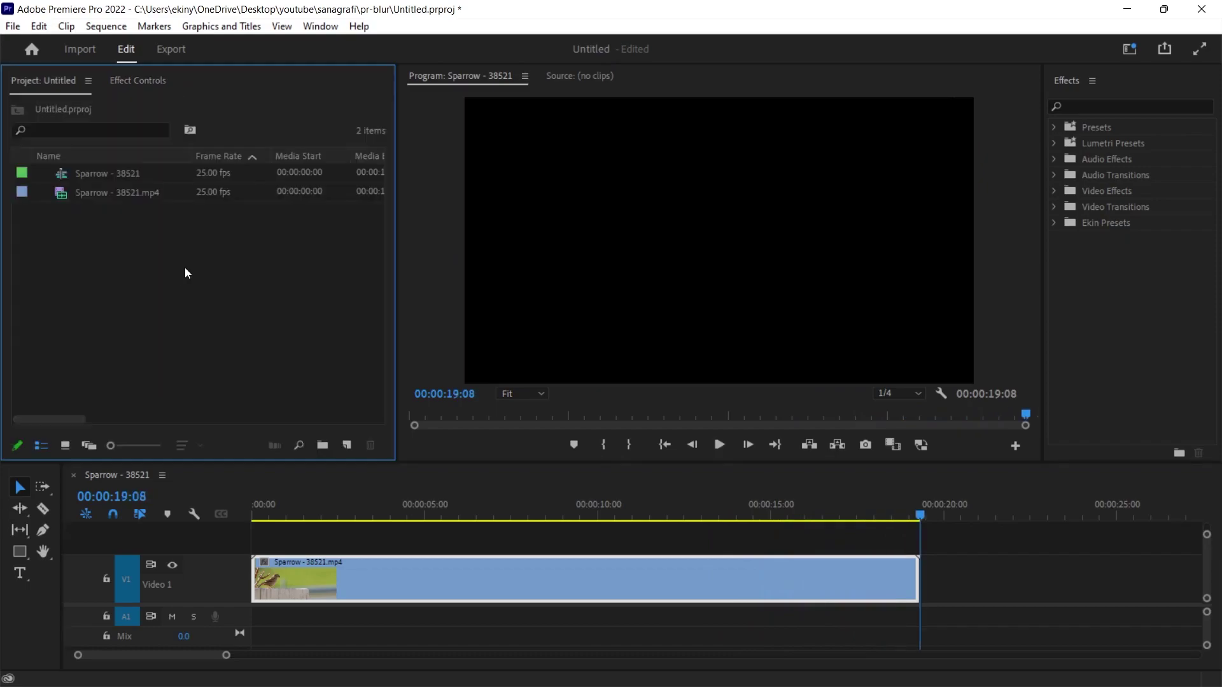
{"action": "right_click", "coordinate": [185, 268]}
{"action": "mouse_move", "coordinate": [248, 340]}
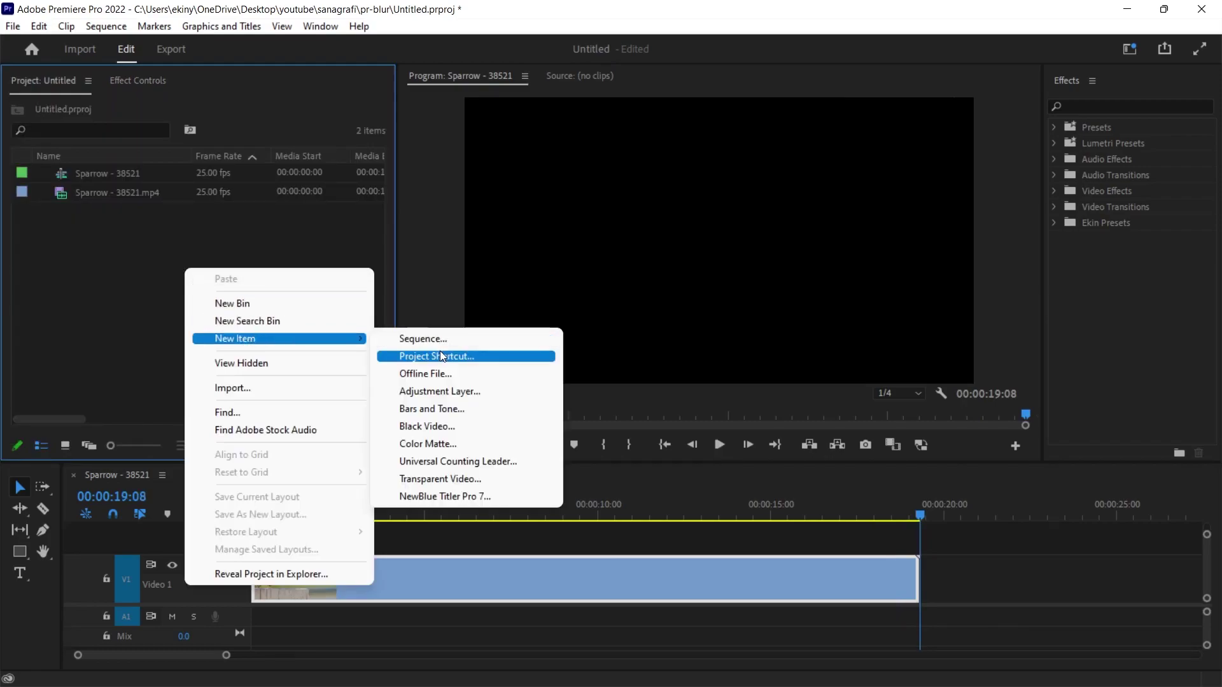
{"action": "left_click", "coordinate": [448, 392]}
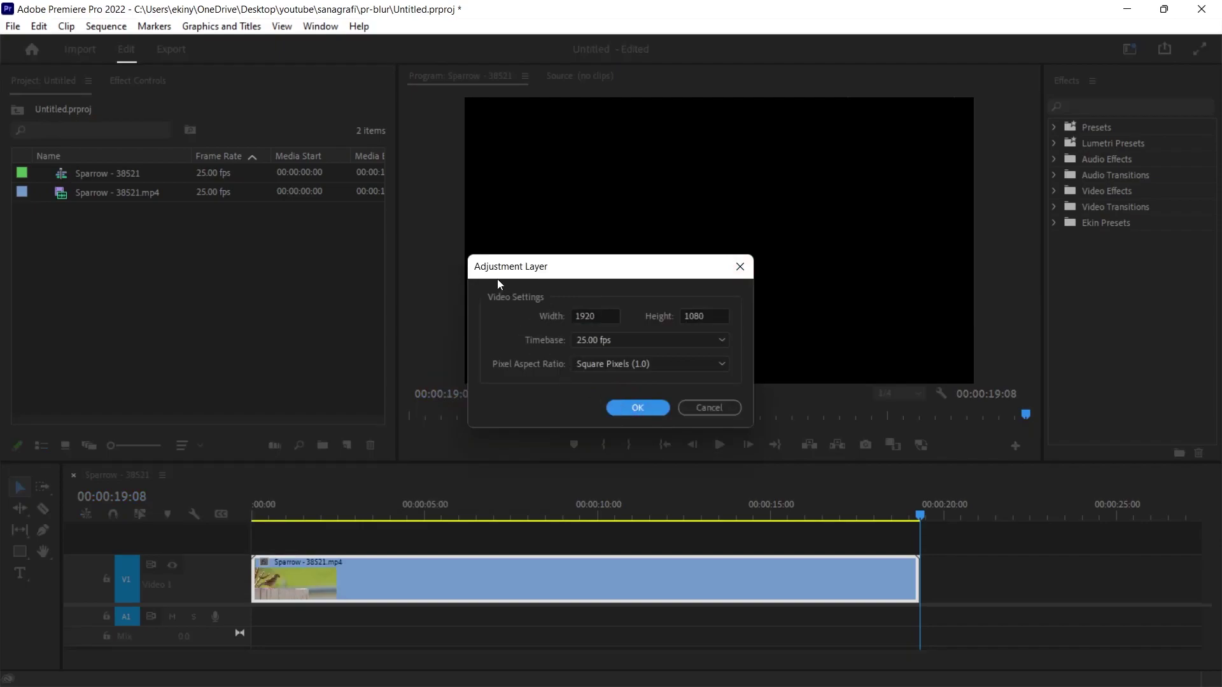
{"action": "left_click", "coordinate": [637, 409]}
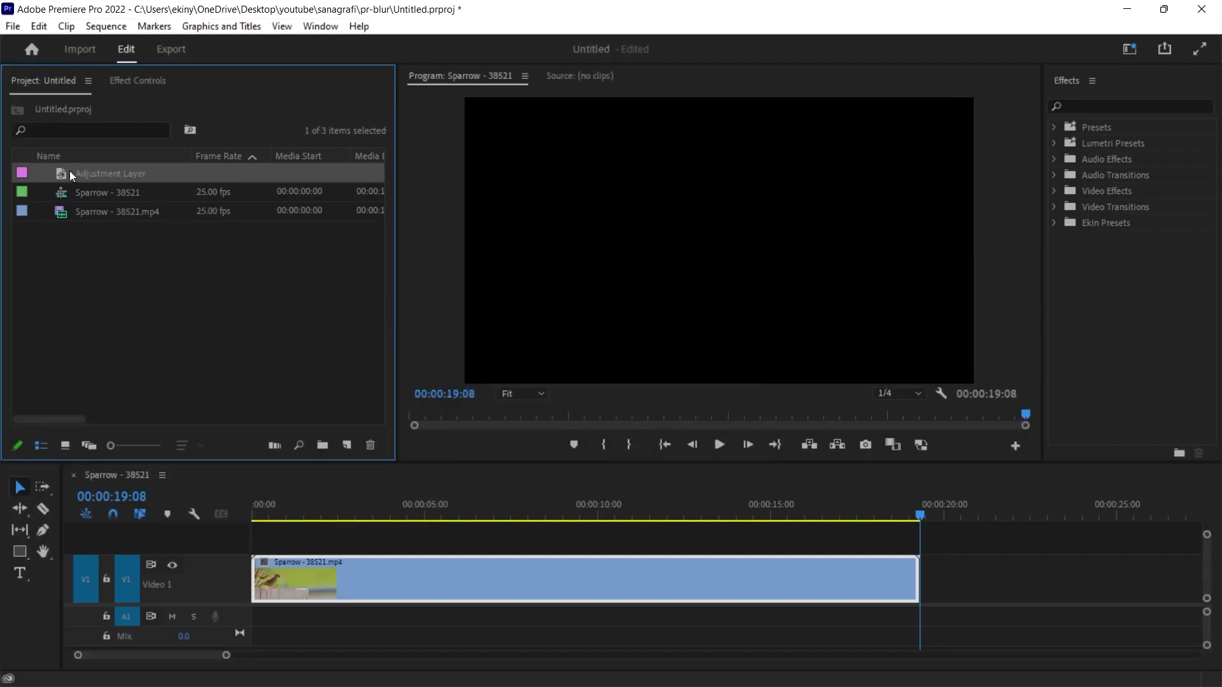
- Place the adjustment layer on V2 and stretch it to the sparrow clip's full length
{"action": "left_click_drag", "start_coordinate": [71, 170], "coordinate": [252, 551]}
{"action": "left_click_drag", "start_coordinate": [423, 543], "coordinate": [923, 546]}
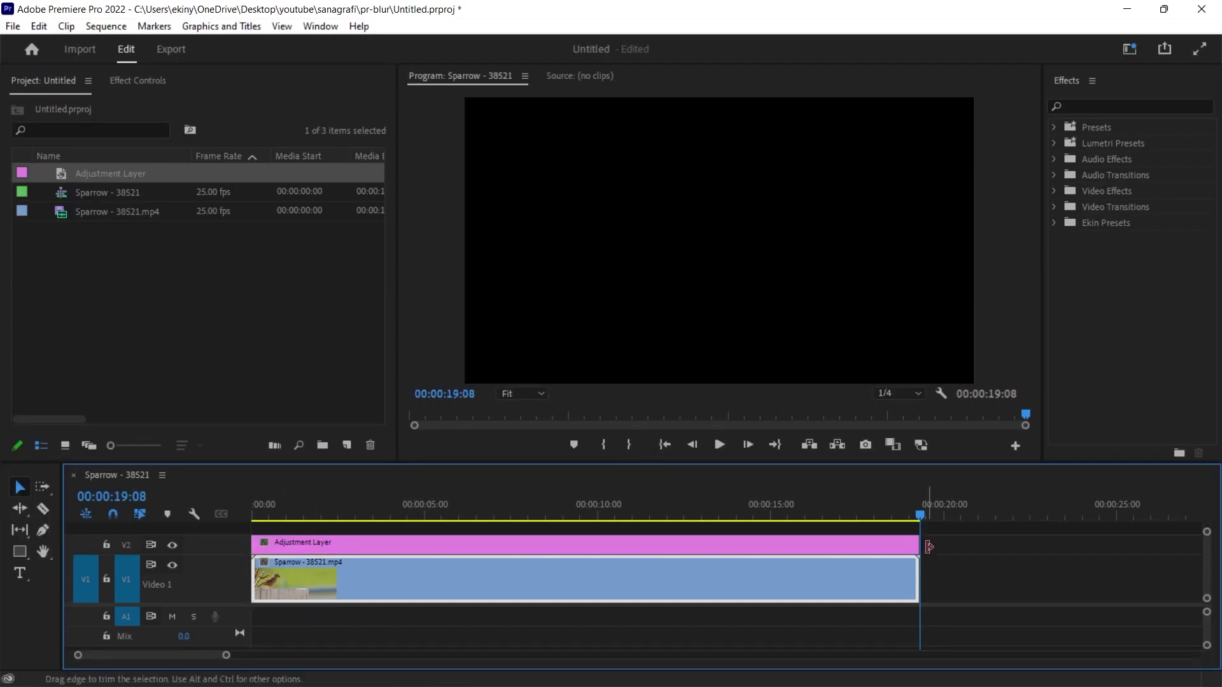
{"action": "left_click", "coordinate": [284, 514]}
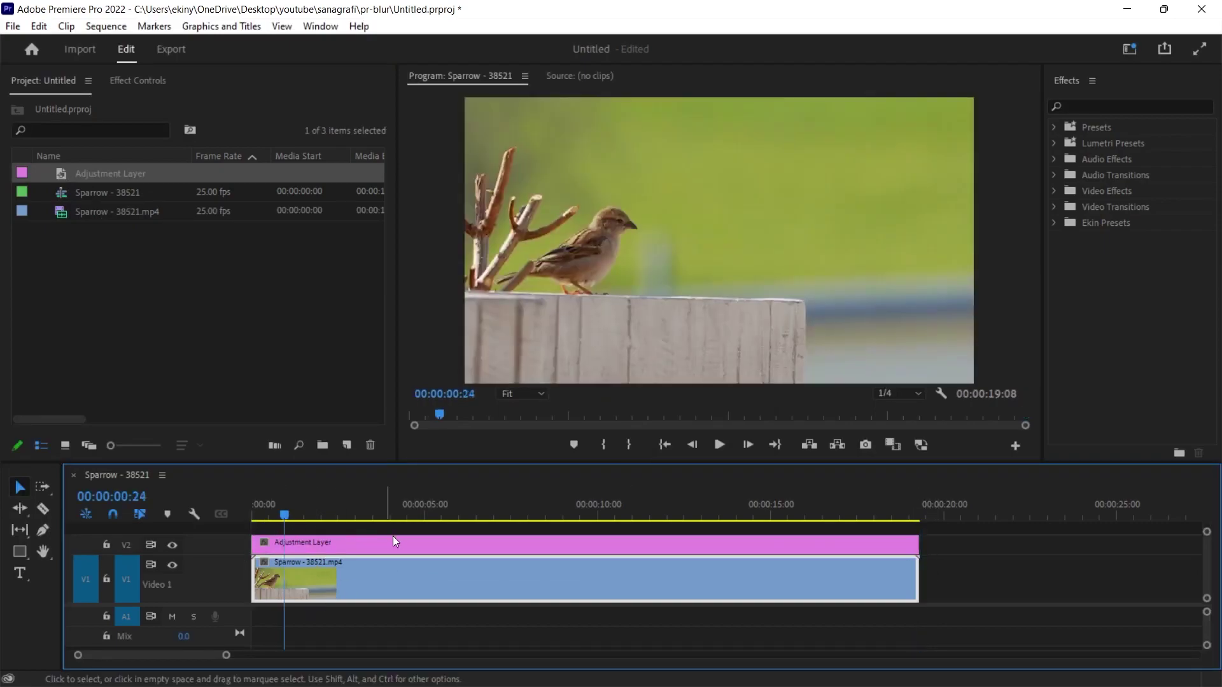
- Show the V2 Adjustment Layer's Effect Controls and add an elliptical mask under Opacity
{"action": "left_click", "coordinate": [877, 538]}
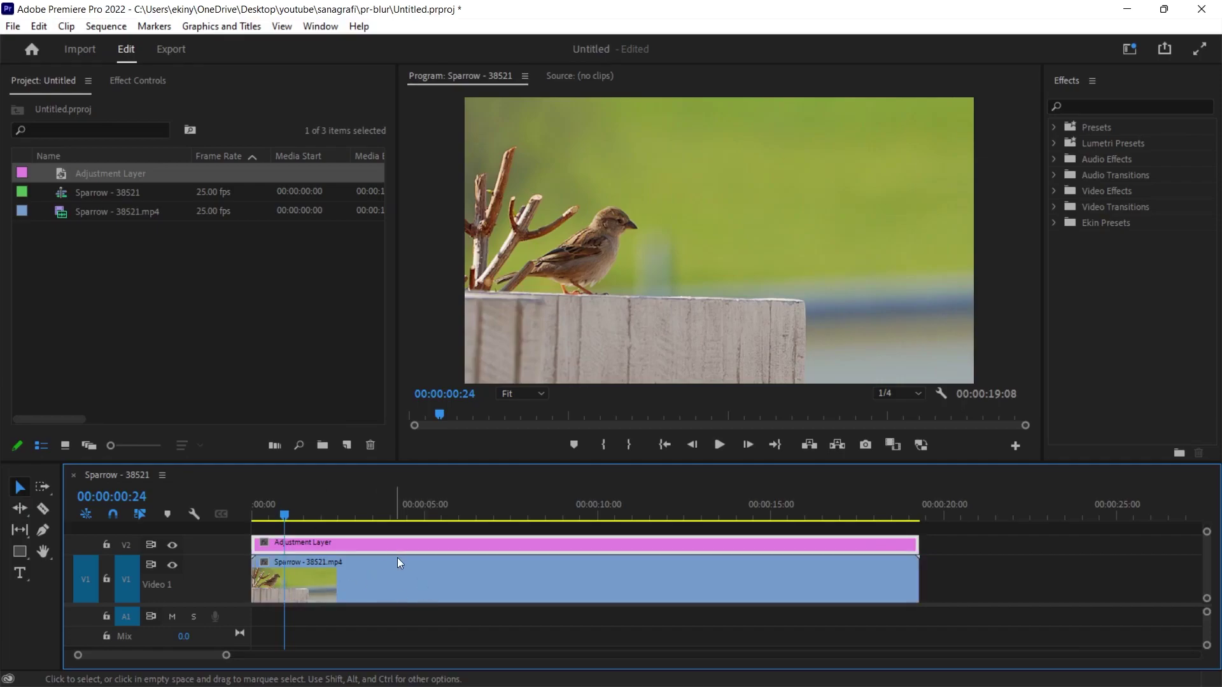
{"action": "left_click", "coordinate": [131, 81]}
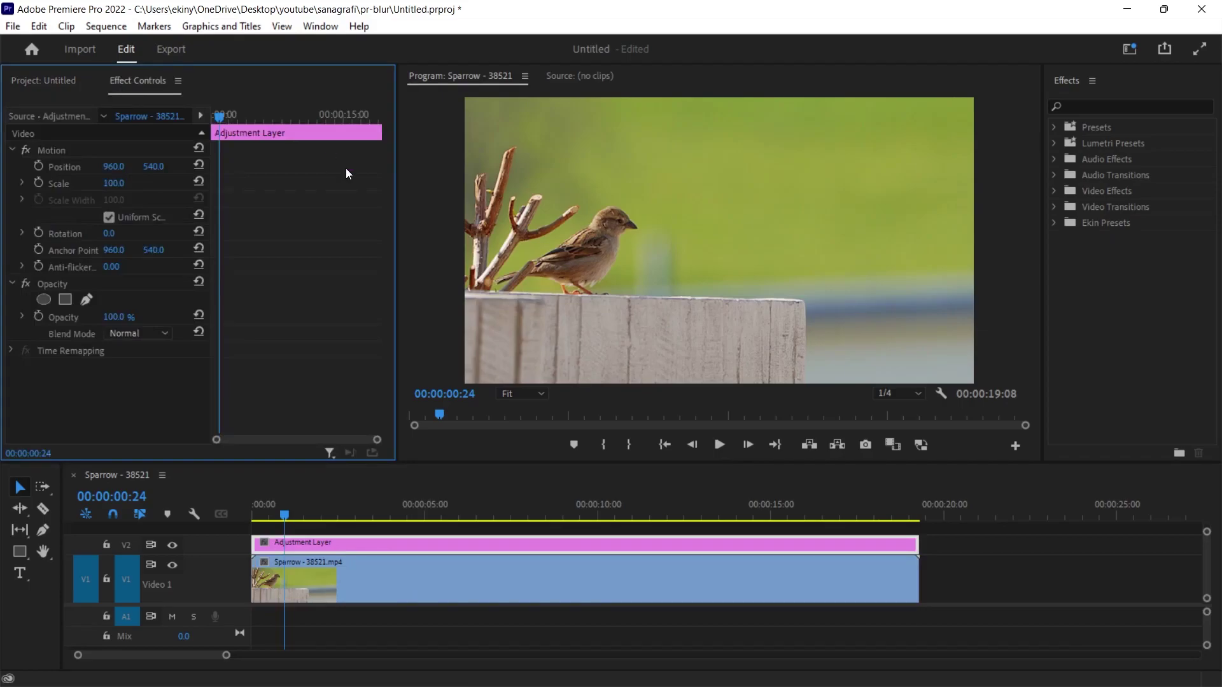
{"action": "left_click", "coordinate": [320, 26]}
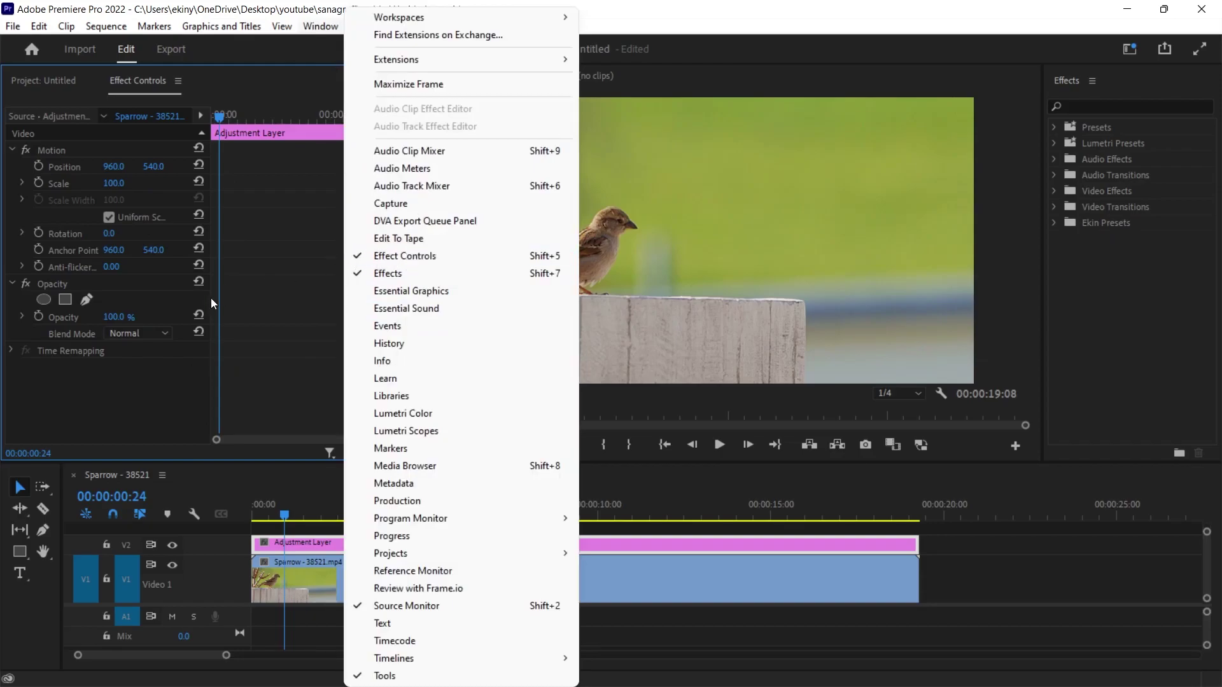
{"action": "left_click", "coordinate": [130, 379]}
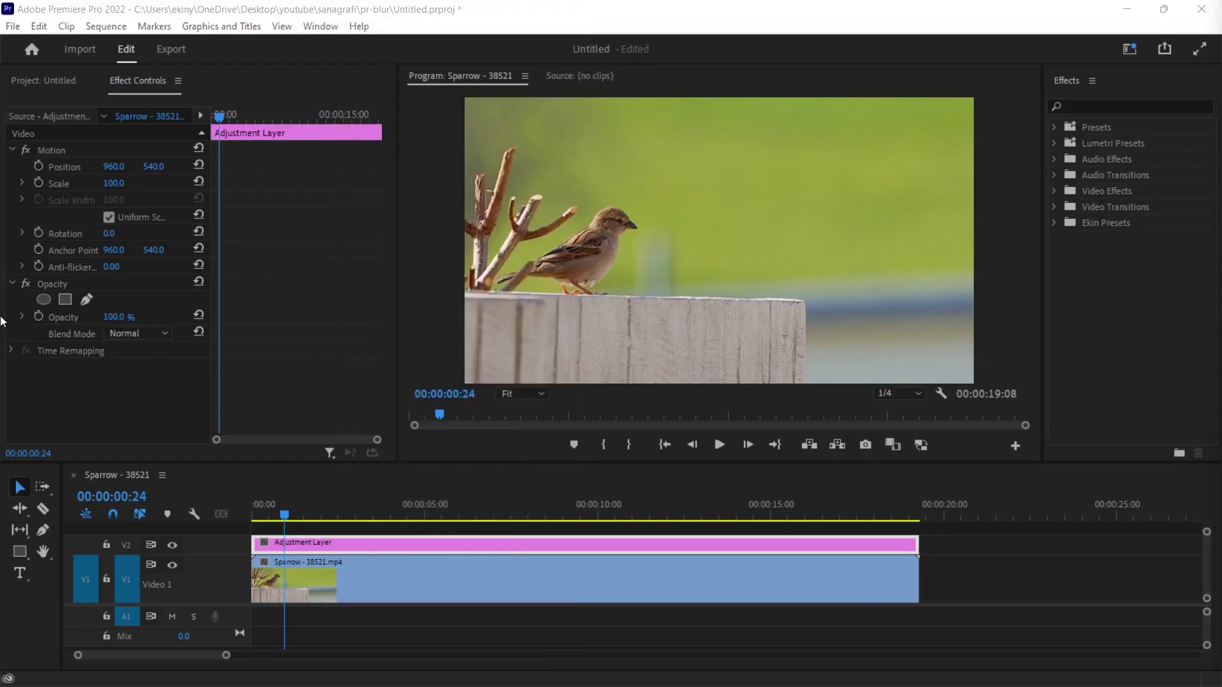
{"action": "left_click", "coordinate": [44, 300]}
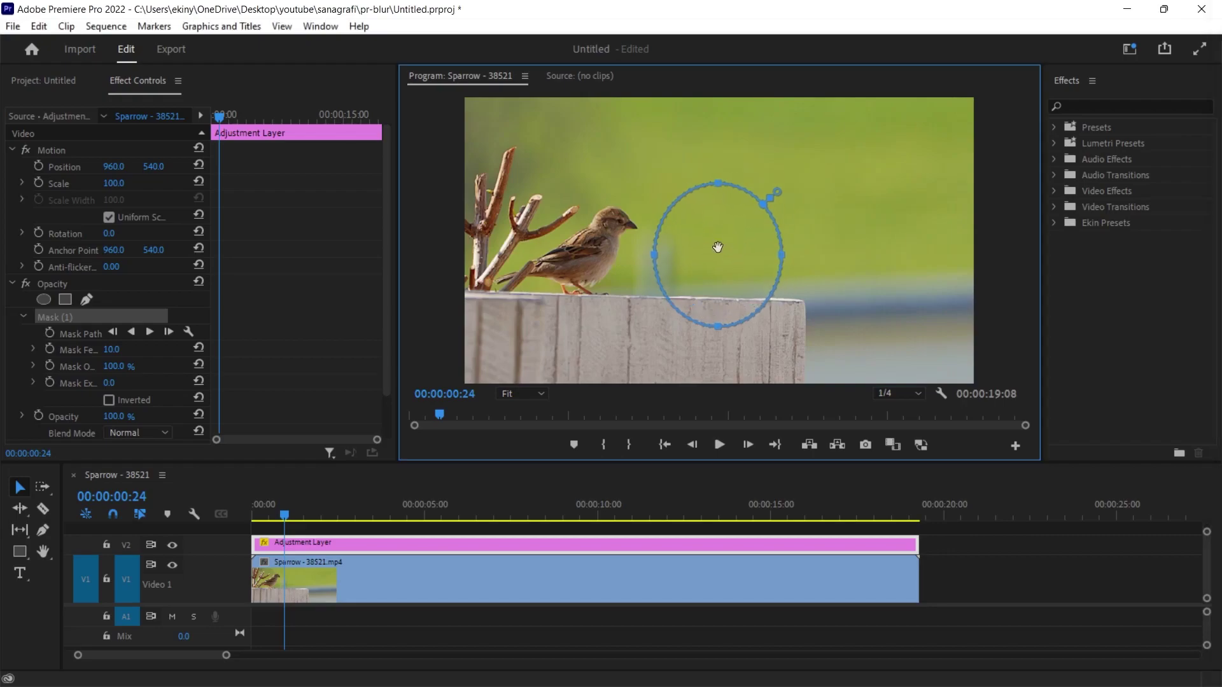
- At about 00:00:08:11, shrink the elliptical mask into a small circle over the sparrow's head
{"action": "left_click_drag", "start_coordinate": [717, 246], "coordinate": [634, 225]}
{"action": "left_click_drag", "start_coordinate": [285, 515], "coordinate": [544, 519]}
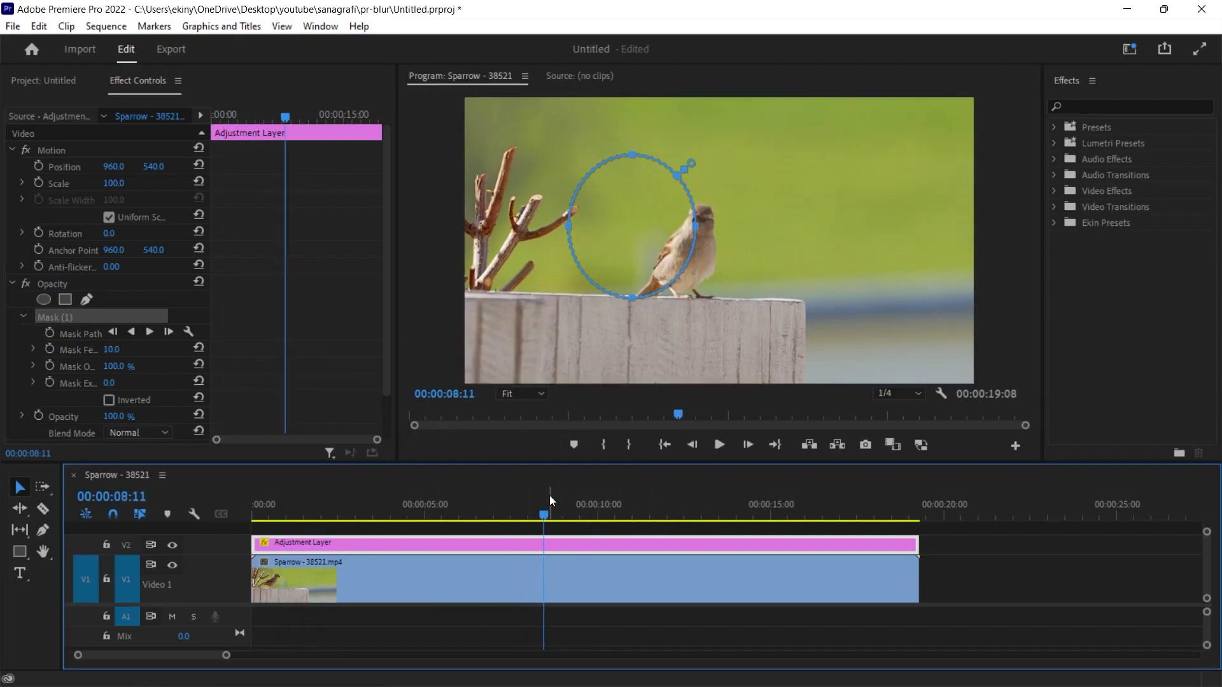
{"action": "left_click_drag", "start_coordinate": [595, 280], "coordinate": [658, 286]}
{"action": "left_click_drag", "start_coordinate": [634, 227], "coordinate": [679, 231]}
{"action": "left_click_drag", "start_coordinate": [761, 231], "coordinate": [723, 231]}
{"action": "left_click_drag", "start_coordinate": [703, 161], "coordinate": [697, 222]}
{"action": "left_click_drag", "start_coordinate": [701, 302], "coordinate": [695, 231]}
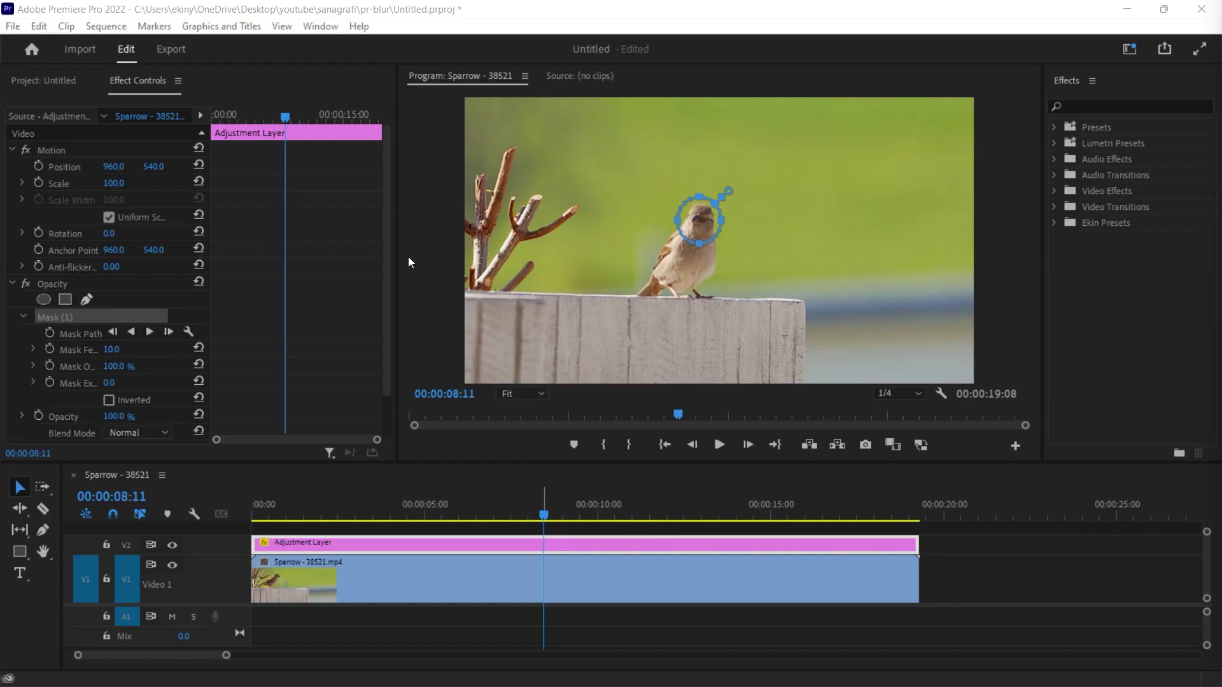
- Track the head mask forward, stop it, then zoom the keyframes and scrub later to check
{"action": "left_click", "coordinate": [148, 332]}
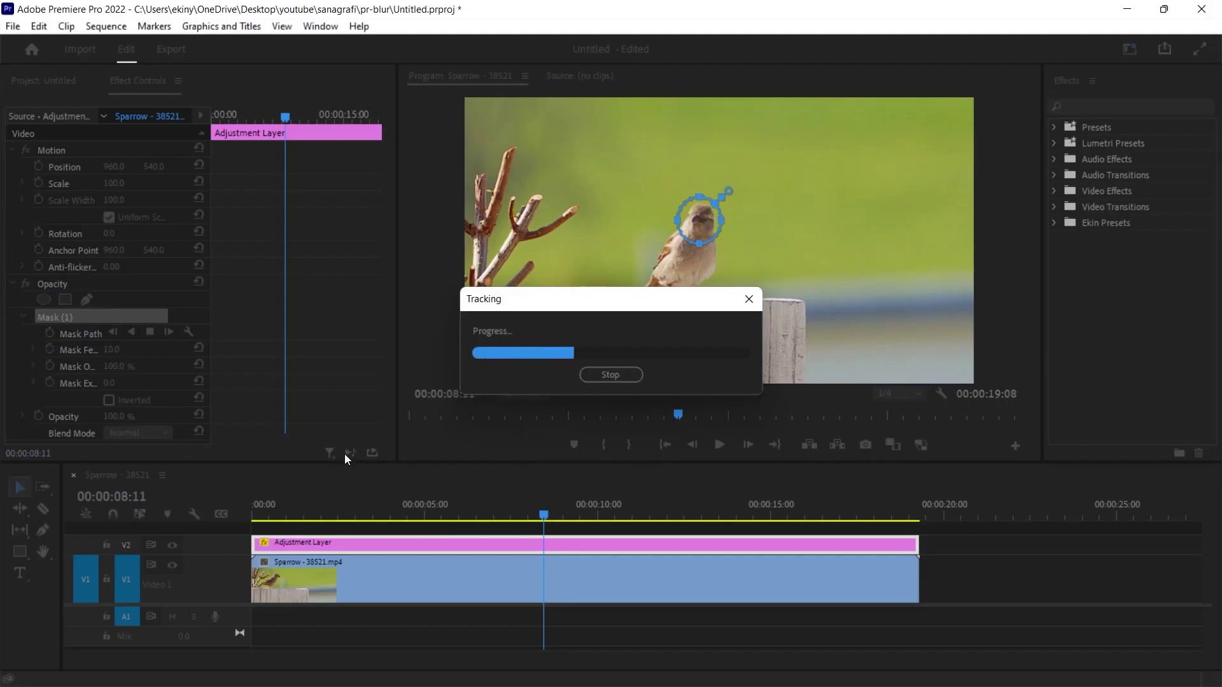
{"action": "key", "text": "Escape"}
{"action": "left_click_drag", "start_coordinate": [378, 440], "coordinate": [311, 440]}
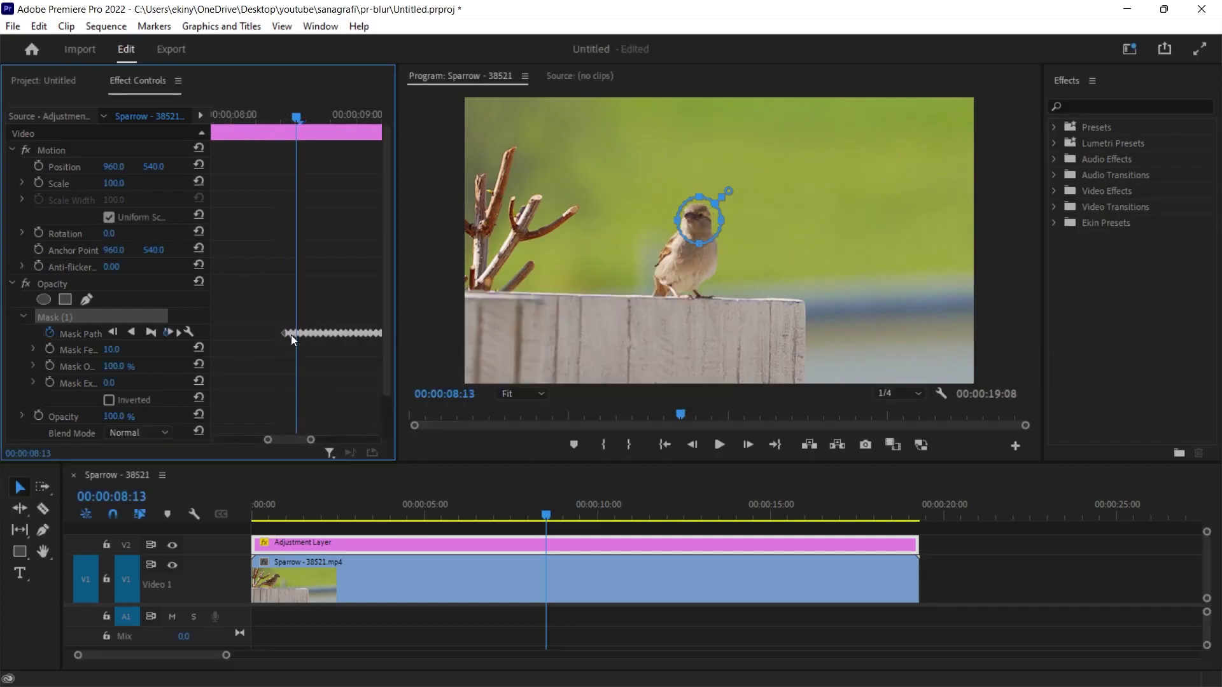
{"action": "left_click", "coordinate": [300, 115]}
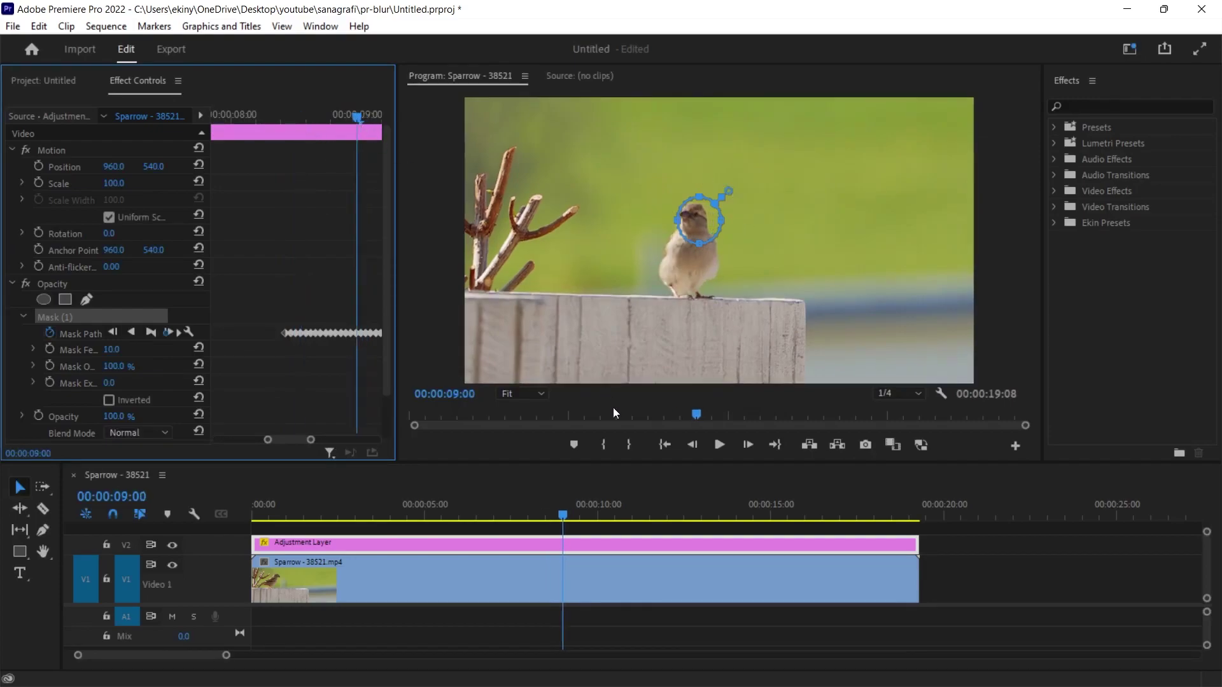
{"action": "left_click_drag", "start_coordinate": [567, 513], "coordinate": [794, 507]}
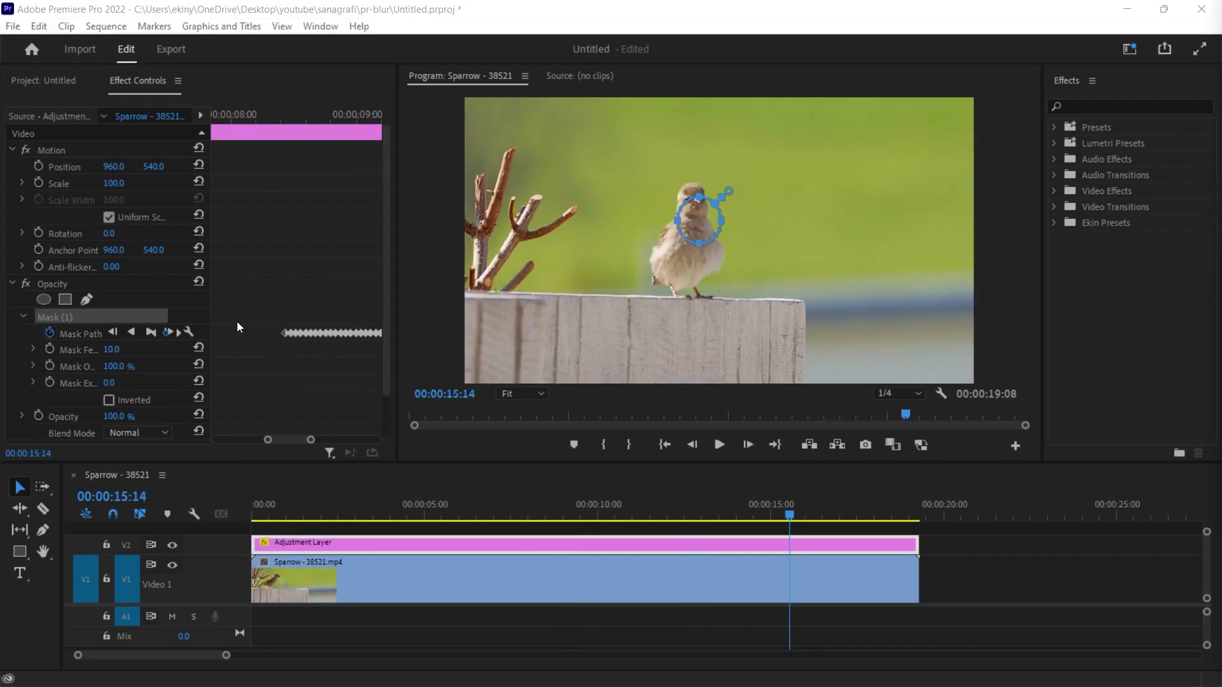
- Delete the tracked Mask Path keyframes and refit the ellipse on the sparrow's head near 00:00:07:24
{"action": "left_click", "coordinate": [50, 332]}
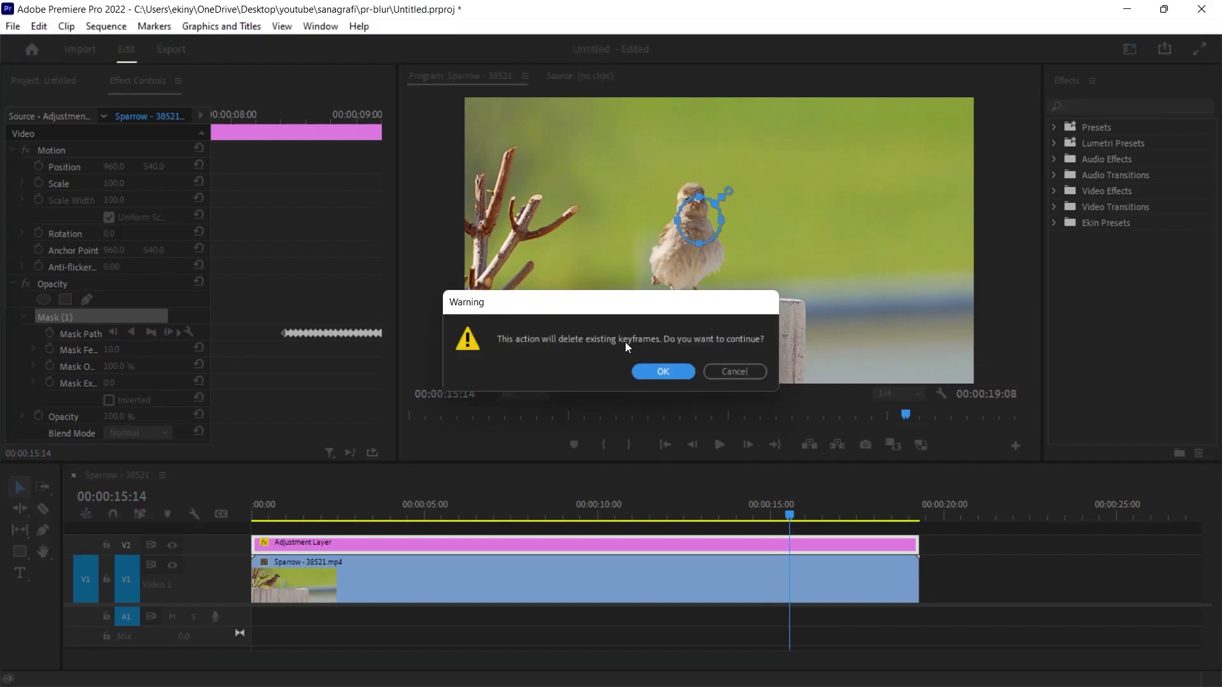
{"action": "left_click", "coordinate": [656, 372]}
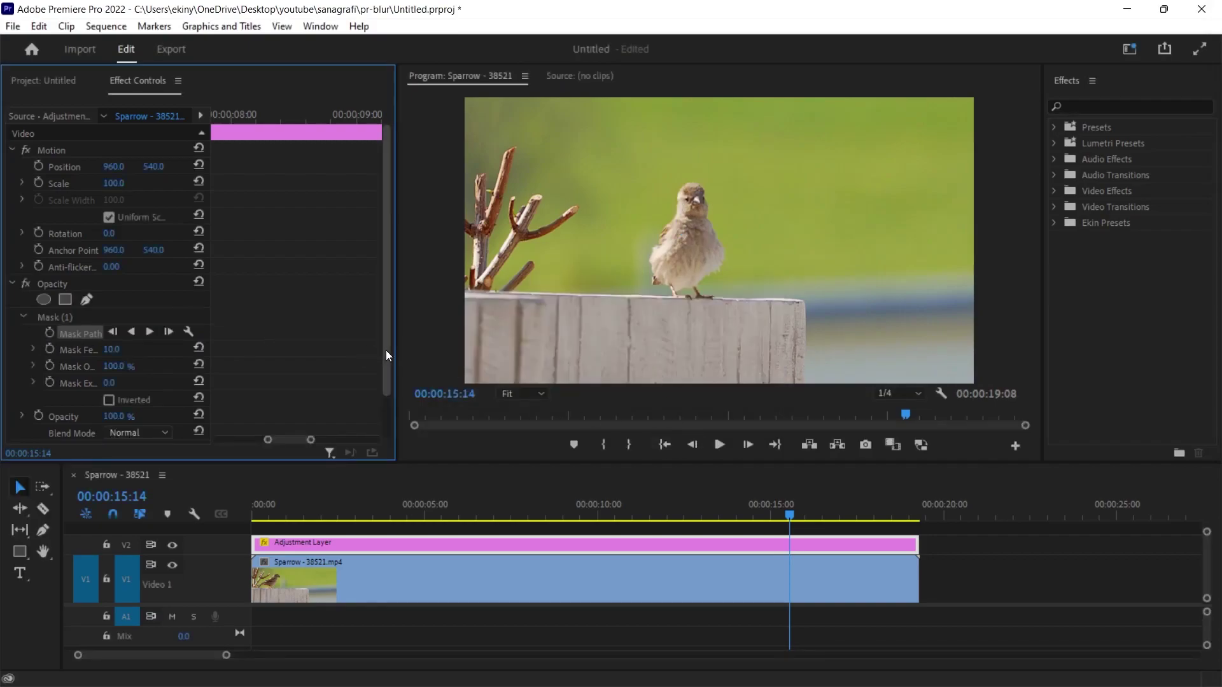
{"action": "left_click", "coordinate": [579, 513]}
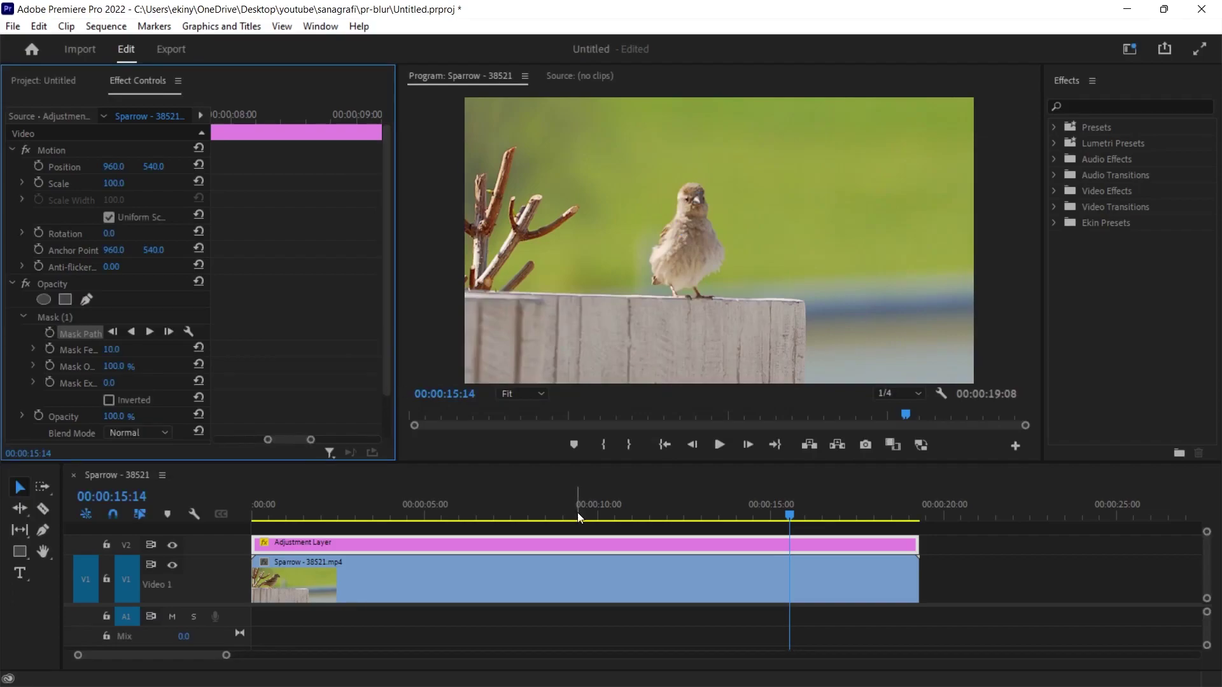
{"action": "left_click", "coordinate": [54, 320]}
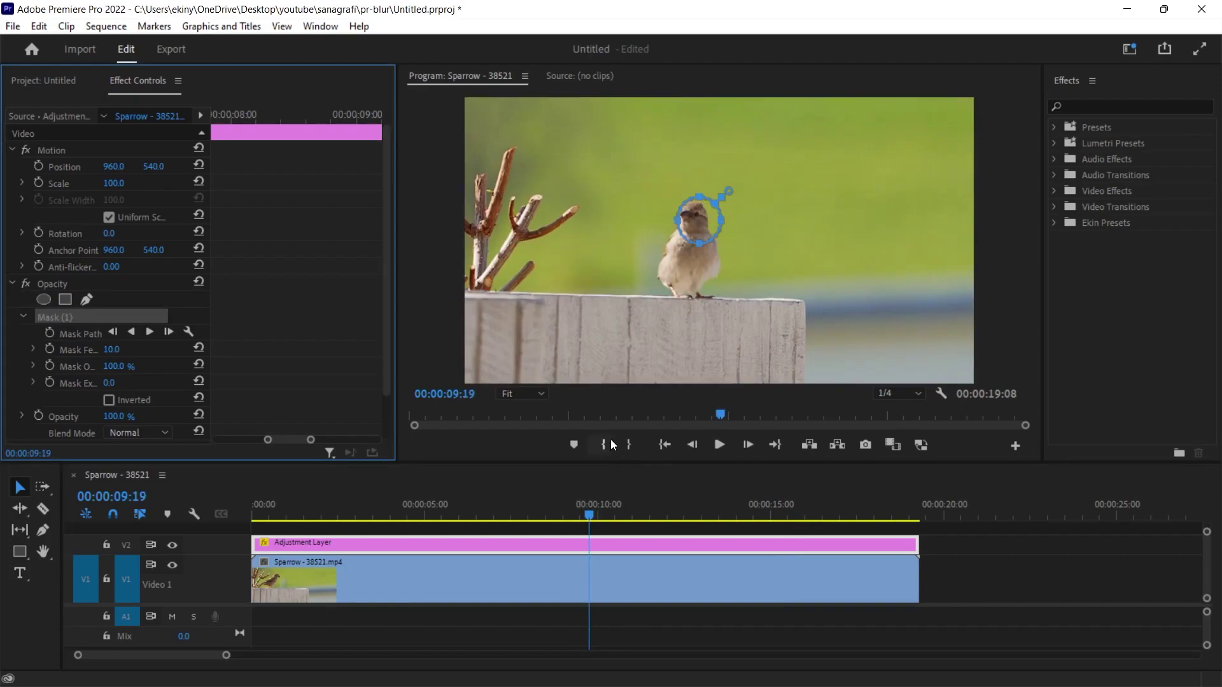
{"action": "left_click_drag", "start_coordinate": [687, 221], "coordinate": [685, 219]}
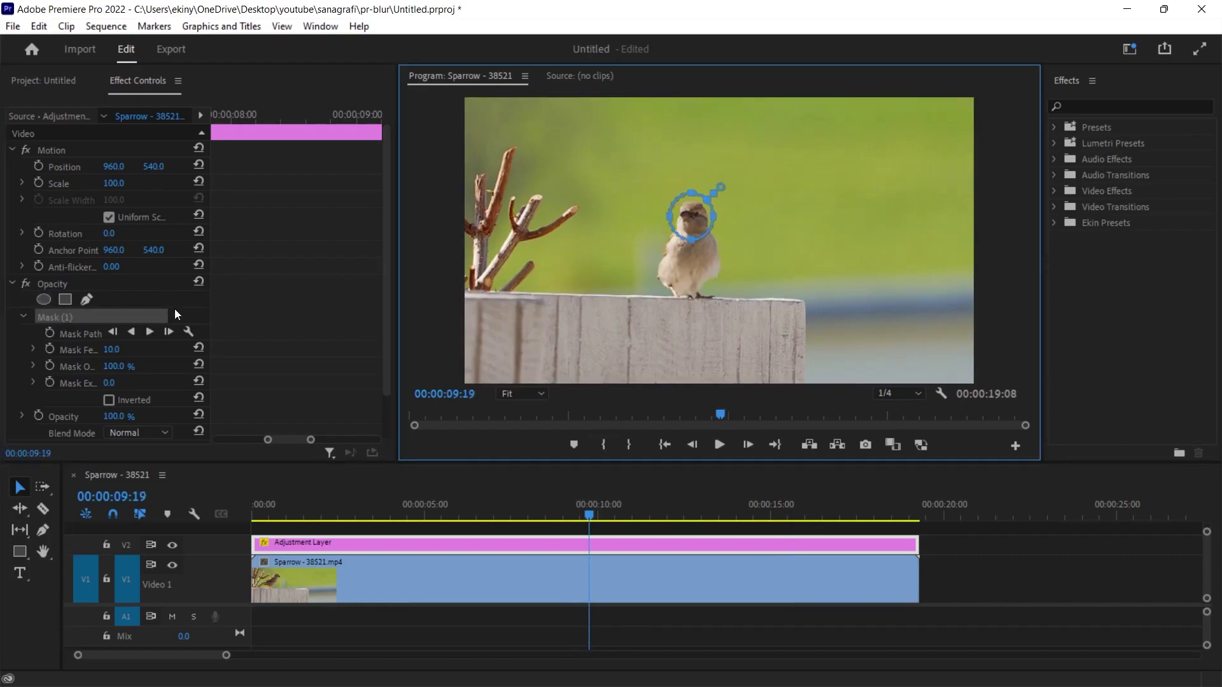
{"action": "left_click", "coordinate": [151, 332]}
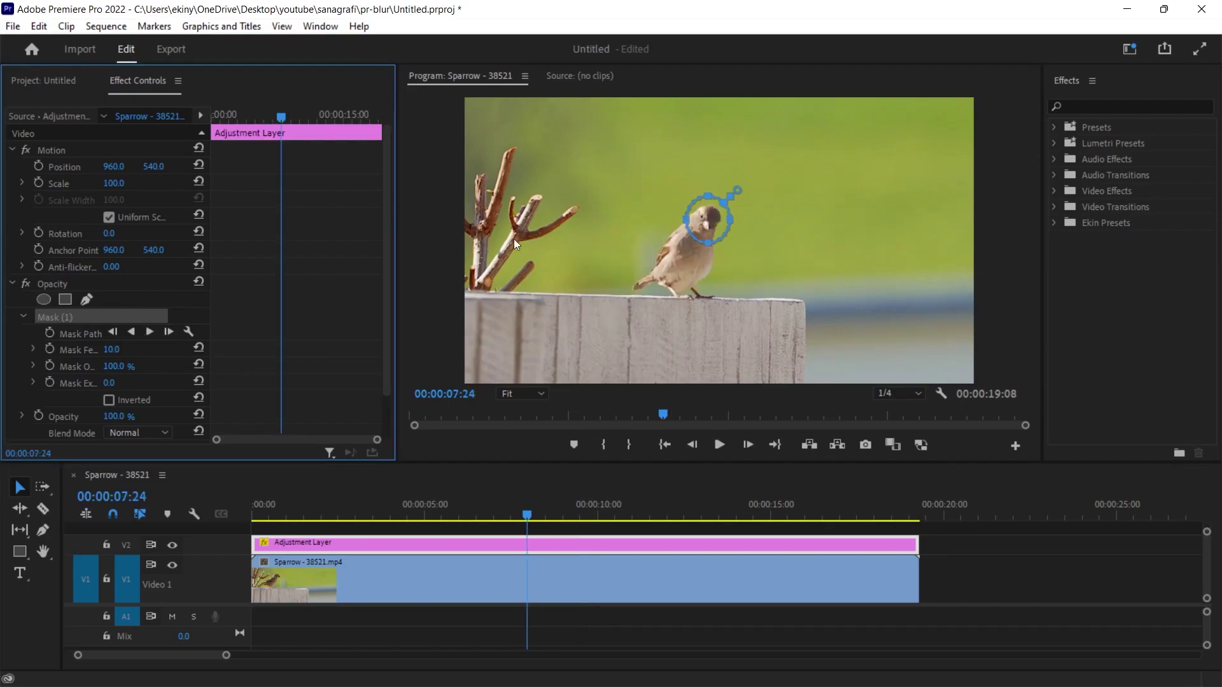
- Enable Preview for mask tracking and re-track the head mask forward to about 00:00:18:09
{"action": "left_click", "coordinate": [189, 331]}
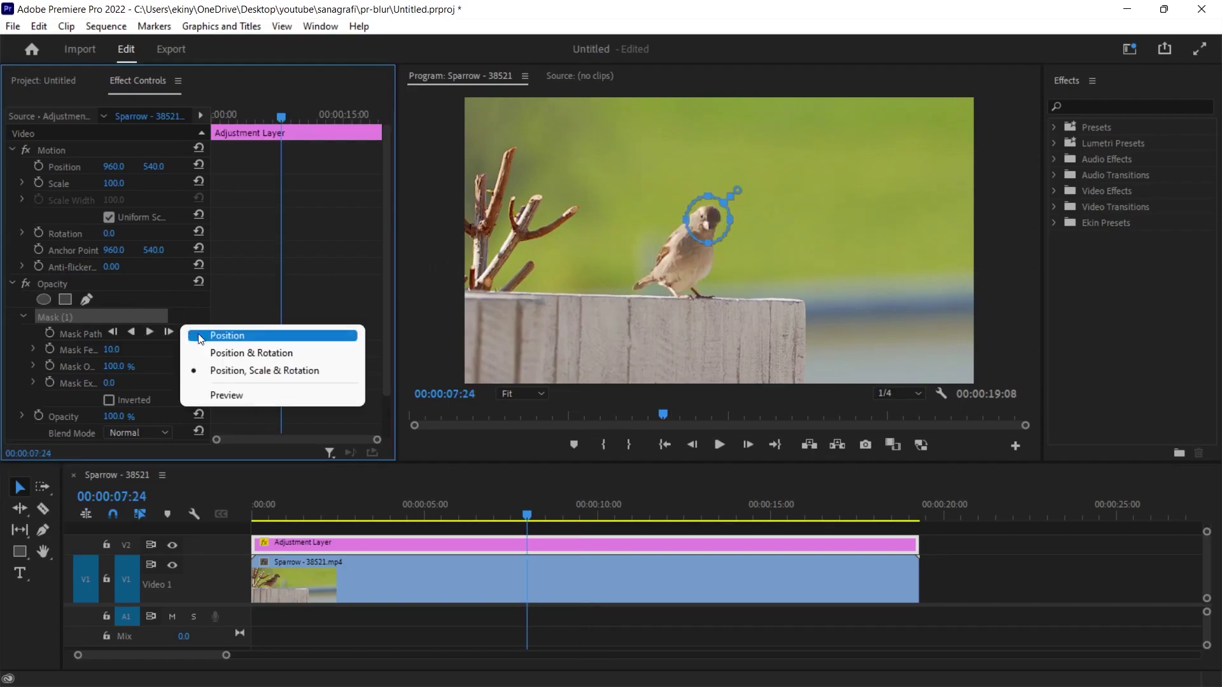
{"action": "left_click", "coordinate": [229, 396]}
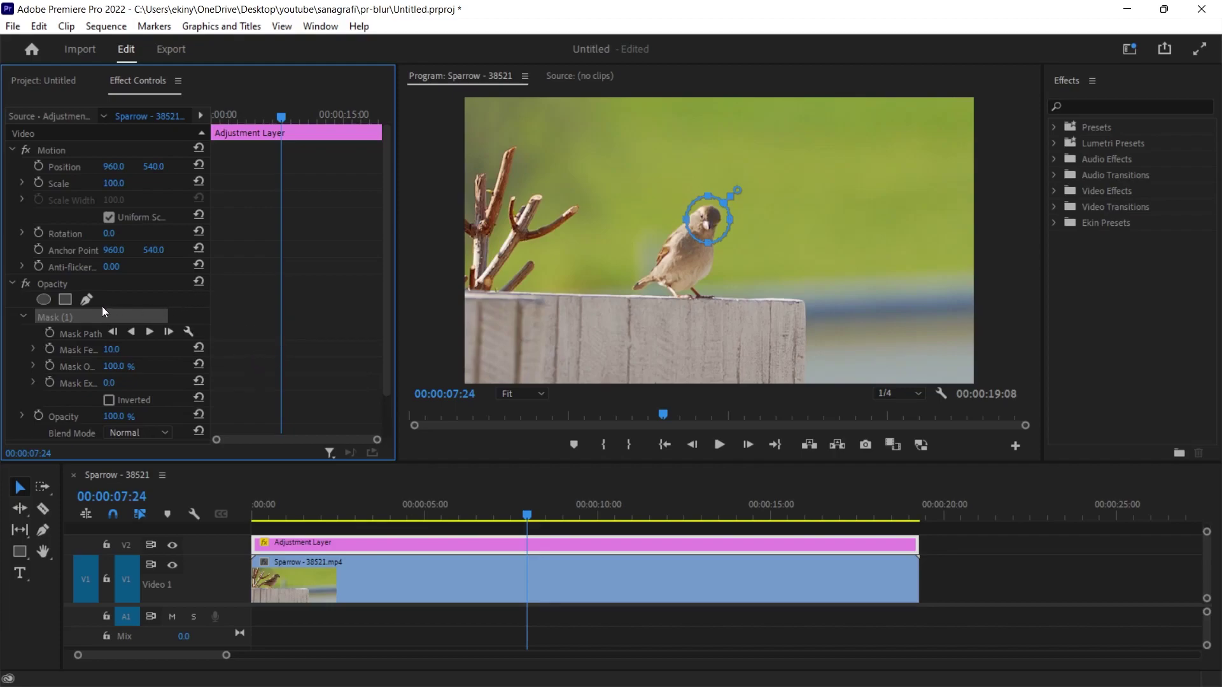
{"action": "left_click", "coordinate": [149, 331]}
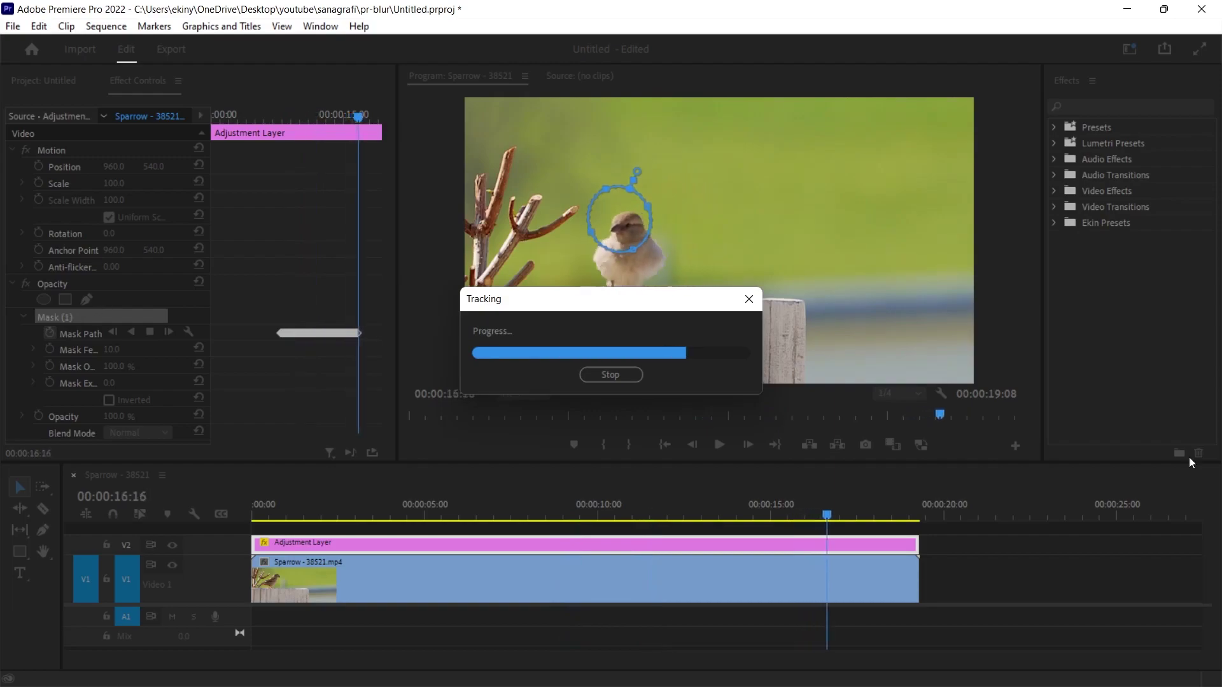
{"action": "left_click", "coordinate": [594, 374]}
- Delete the drifted mask keyframes after about 00:00:17:19
{"action": "left_click", "coordinate": [866, 521]}
{"action": "left_click_drag", "start_coordinate": [866, 521], "coordinate": [857, 523]}
{"action": "left_click_drag", "start_coordinate": [216, 440], "coordinate": [343, 439]}
{"action": "left_click_drag", "start_coordinate": [372, 311], "coordinate": [290, 368]}
{"action": "key", "text": "Delete"}
{"action": "left_click", "coordinate": [457, 185]}
{"action": "left_click_drag", "start_coordinate": [207, 335], "coordinate": [233, 335]}
- Re-track the mask forward to 18:05 and reposition it on the sparrow's head at 18:05 and 18:03
{"action": "left_click", "coordinate": [161, 332]}
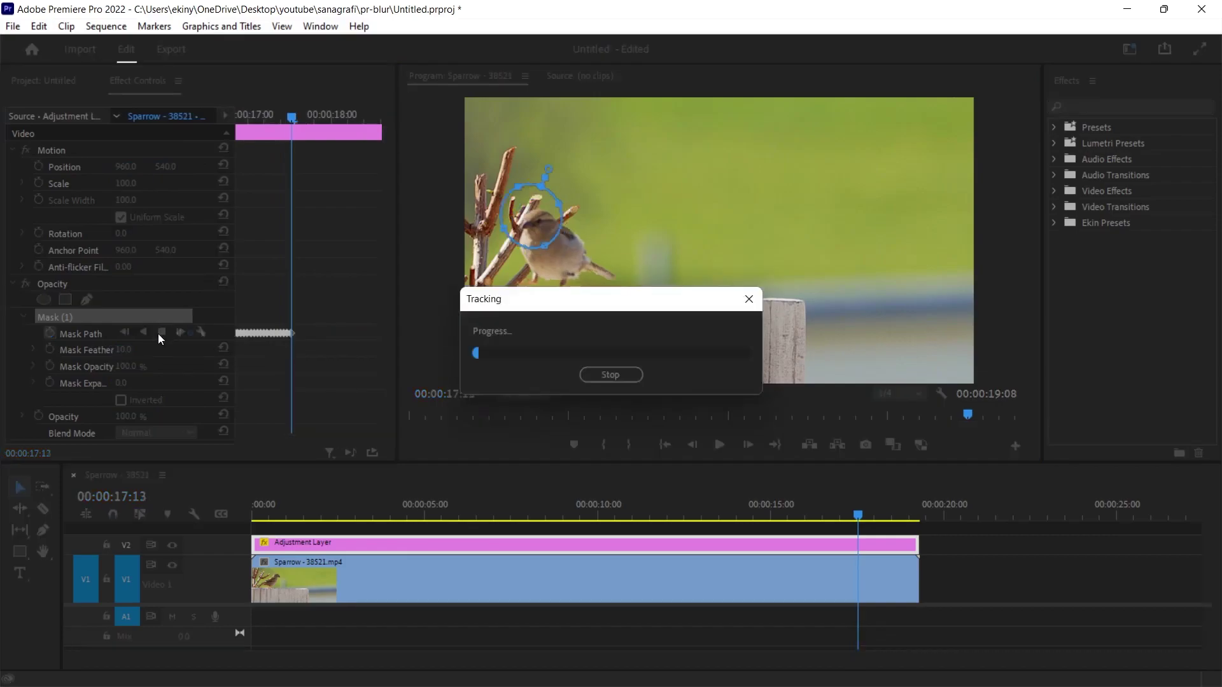
{"action": "left_click", "coordinate": [583, 372]}
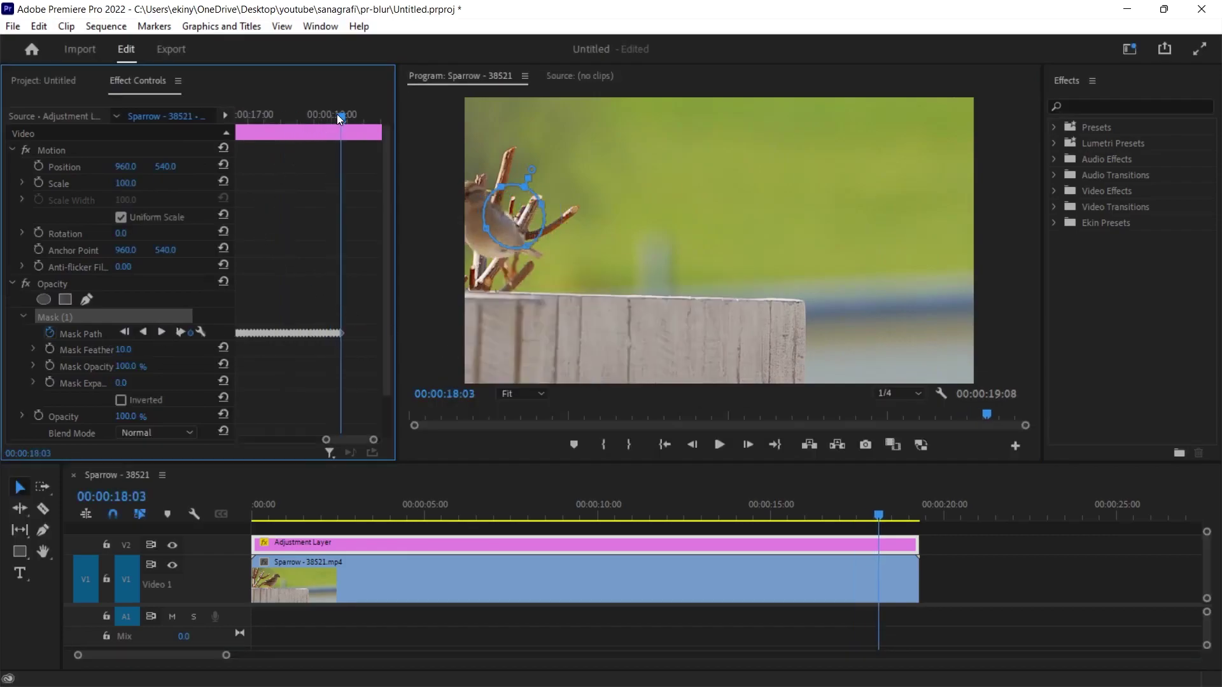
{"action": "left_click_drag", "start_coordinate": [338, 114], "coordinate": [311, 125]}
{"action": "left_click", "coordinate": [159, 332]}
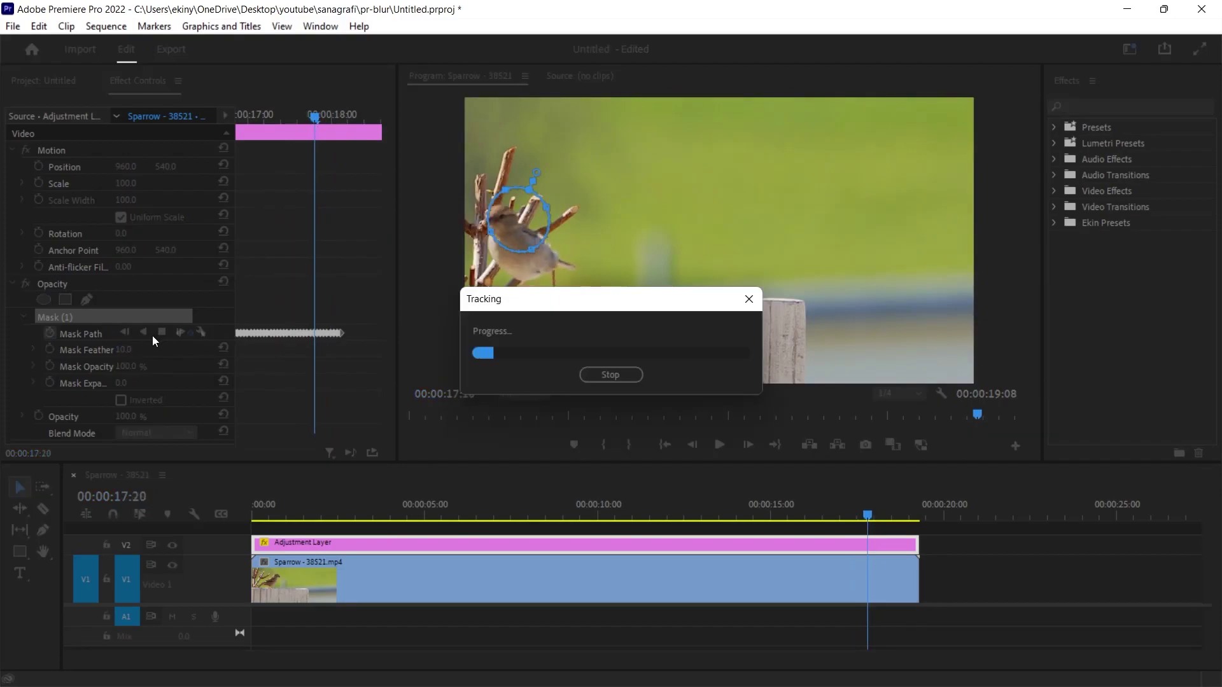
{"action": "left_click", "coordinate": [611, 375]}
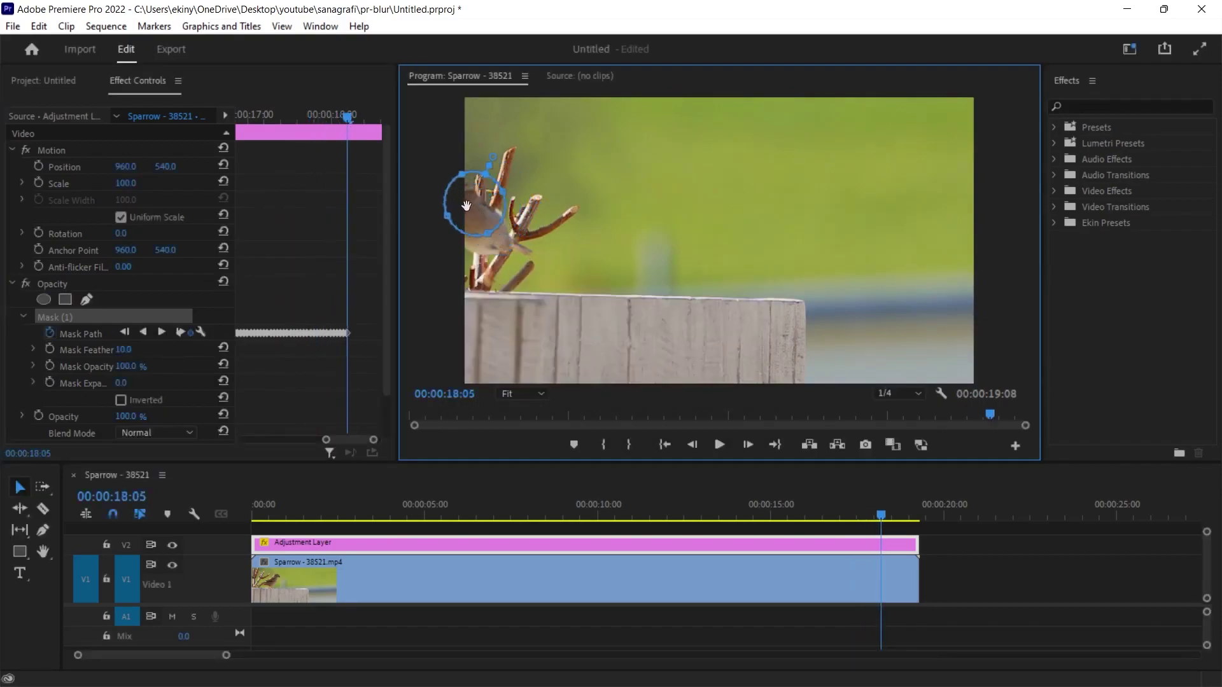
{"action": "left_click_drag", "start_coordinate": [467, 206], "coordinate": [454, 195]}
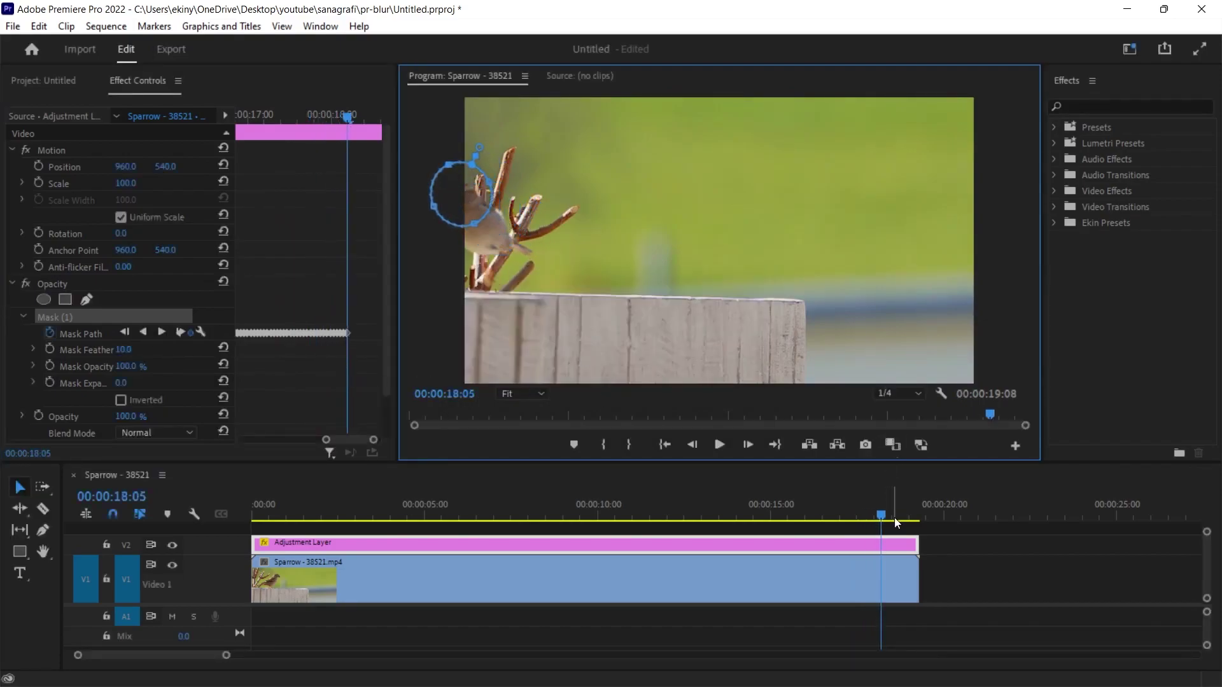
{"action": "left_click", "coordinate": [877, 510]}
{"action": "left_click_drag", "start_coordinate": [463, 199], "coordinate": [472, 196]}
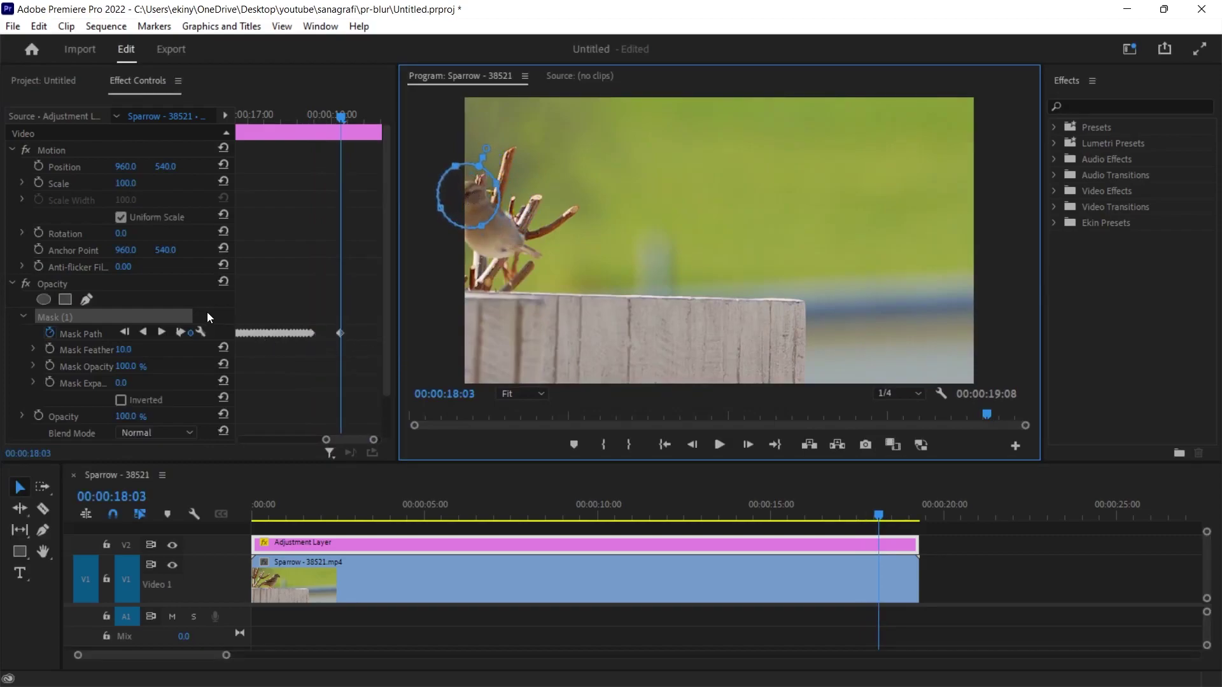
- Track the mask backward from 18:03 to about 17:04, then check the frame at 17:20
{"action": "left_click", "coordinate": [143, 332]}
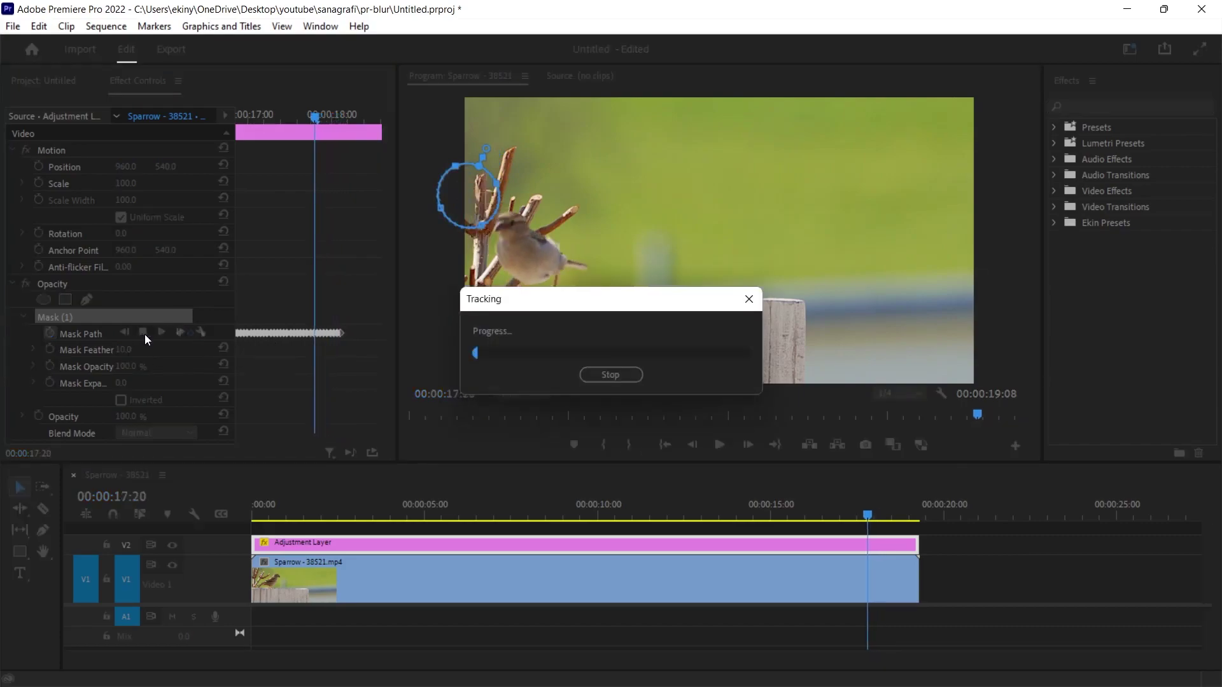
{"action": "left_click", "coordinate": [616, 374]}
{"action": "left_click", "coordinate": [868, 515]}
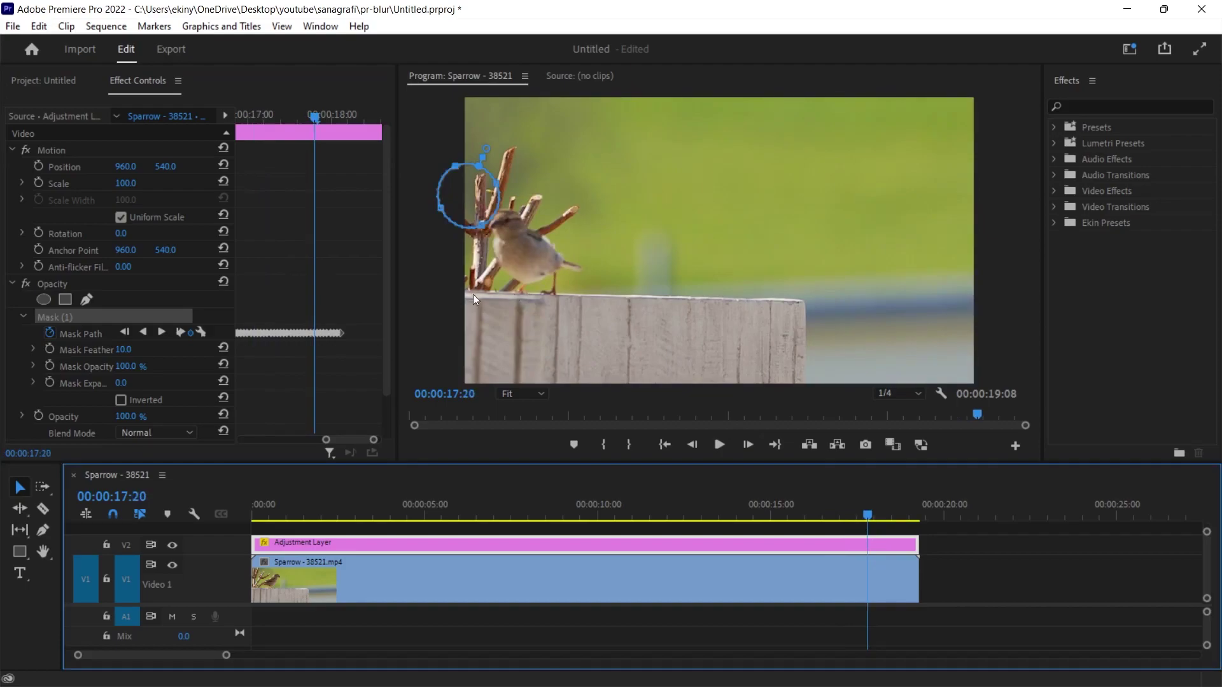
- Step frame by frame from 17:20, dragging the mask back onto the sparrow's head each frame
{"action": "key", "text": "Right"}
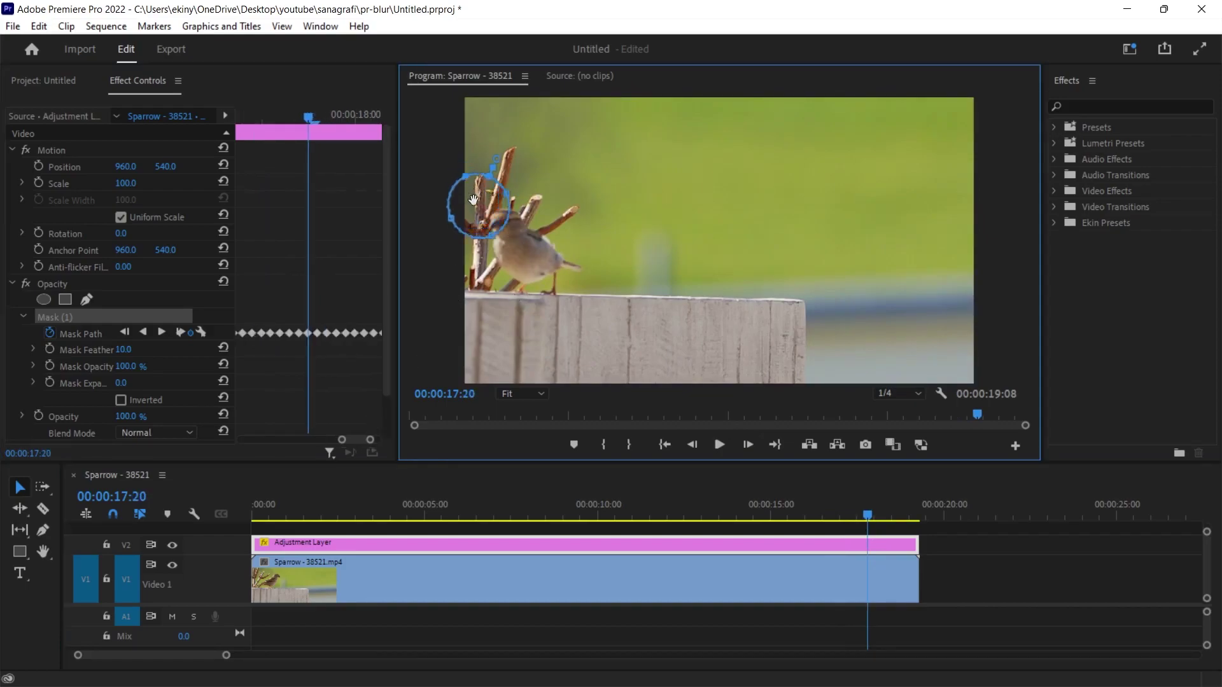
{"action": "mouse_move", "coordinate": [467, 190]}
{"action": "left_mouse_down"}
{"action": "mouse_move", "coordinate": [491, 223]}
{"action": "mouse_move", "coordinate": [482, 205]}
{"action": "left_mouse_up"}
{"action": "key", "text": "Right"}
{"action": "key", "text": "Right"}
{"action": "key", "text": "Right"}
{"action": "left_click", "coordinate": [375, 342]}
{"action": "key", "text": "Left"}
{"action": "key", "text": "Left"}
{"action": "key", "text": "Left"}
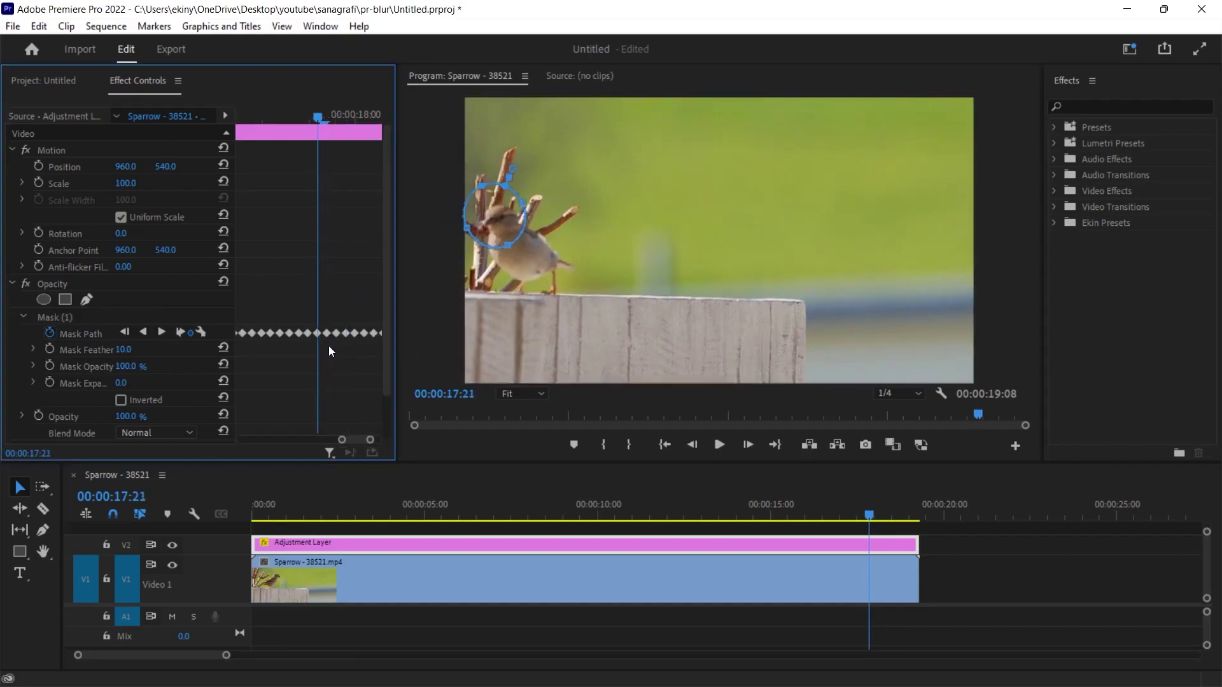
{"action": "key", "text": "Right"}
{"action": "key", "text": "Right"}
{"action": "key", "text": "Right"}
{"action": "left_click", "coordinate": [417, 266]}
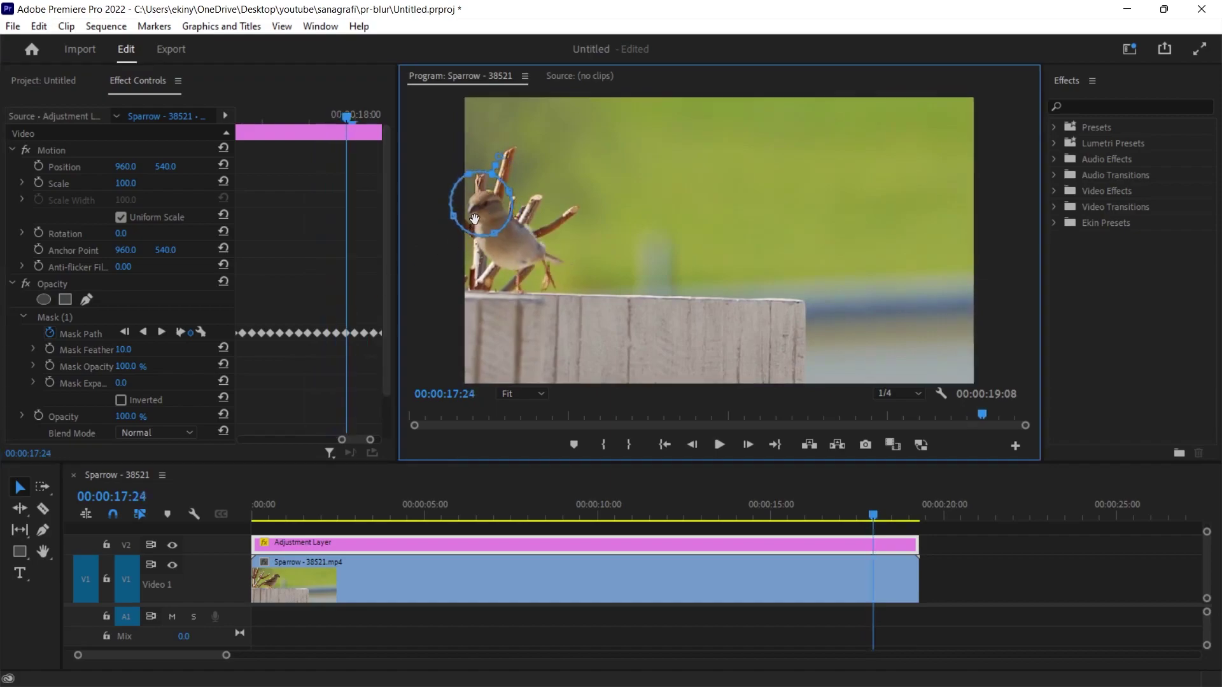
- Realign the mask on the head at frames 18:00 through 18:07, then scrub back to 17:21 to review
{"action": "left_click", "coordinate": [306, 278]}
{"action": "key", "text": "Right"}
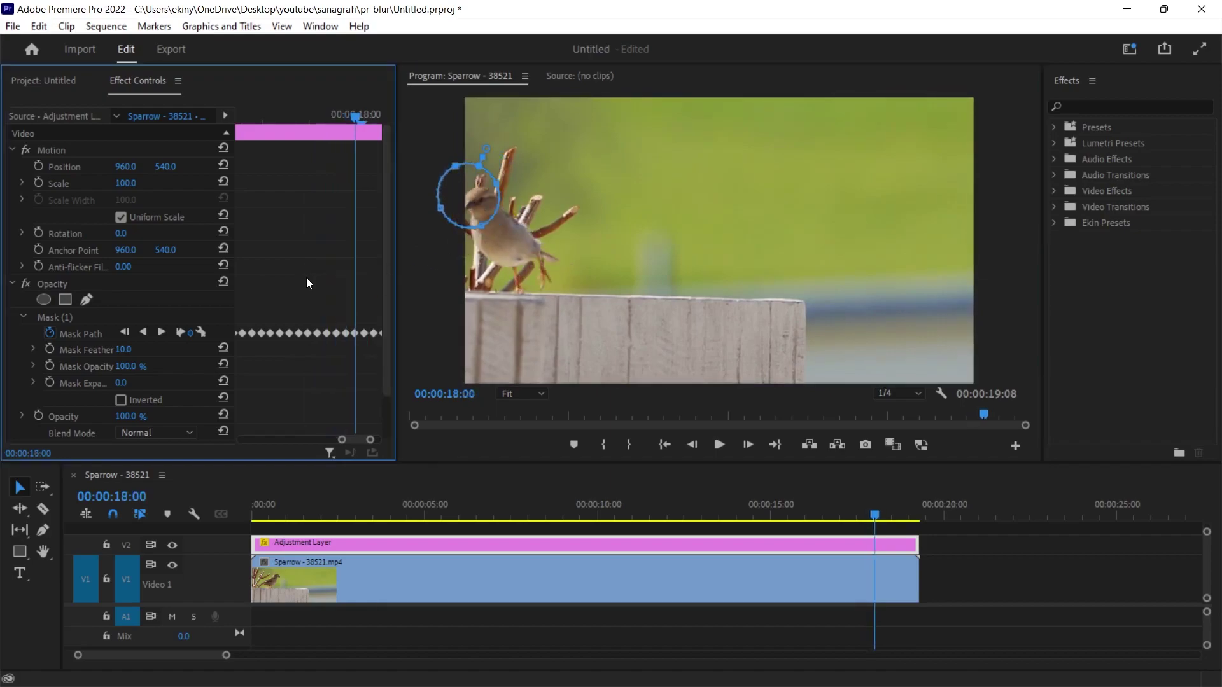
{"action": "key", "text": "Right"}
{"action": "key", "text": "Right"}
{"action": "key", "text": "Right"}
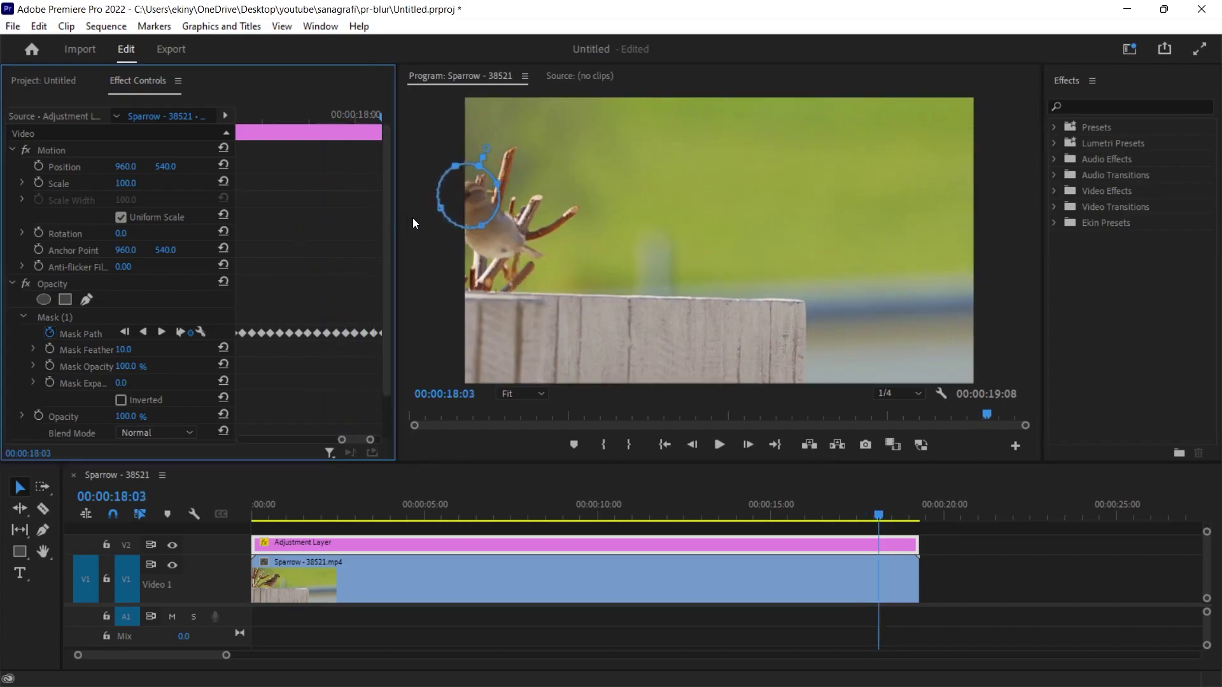
{"action": "left_click", "coordinate": [458, 196]}
{"action": "left_click", "coordinate": [308, 224]}
{"action": "key", "text": "Right"}
{"action": "key", "text": "Right"}
{"action": "left_click", "coordinate": [459, 197]}
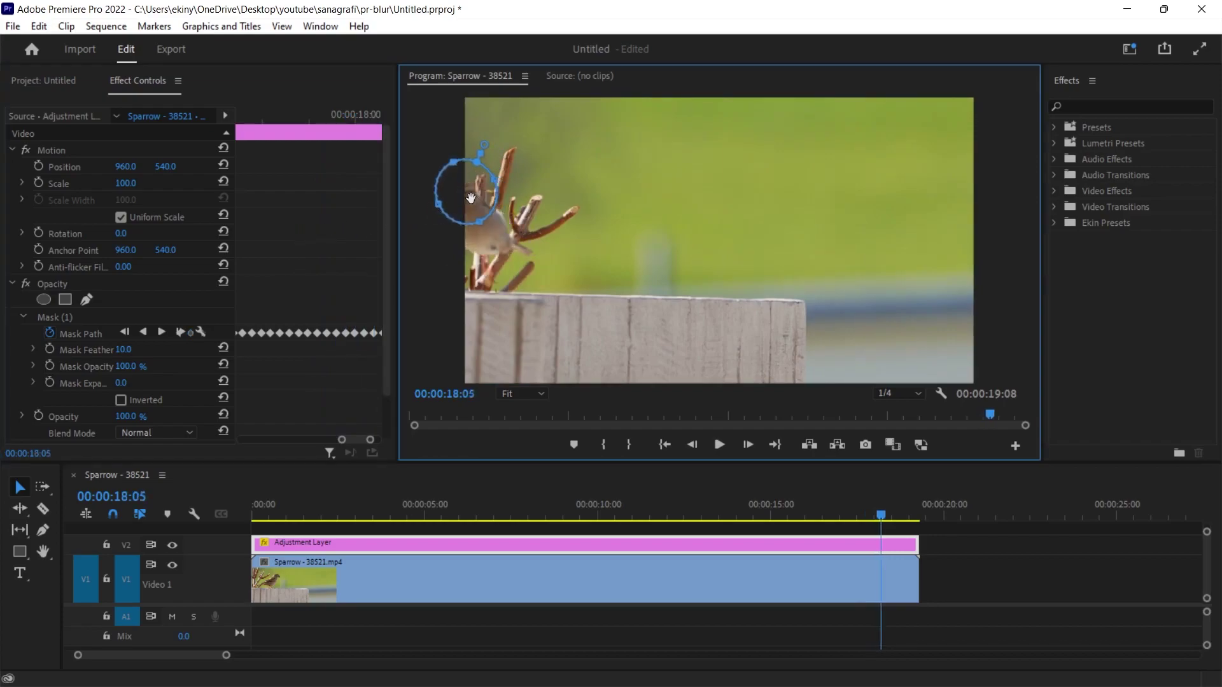
{"action": "left_click", "coordinate": [285, 230]}
{"action": "key", "text": "Right"}
{"action": "key", "text": "Right"}
{"action": "left_click", "coordinate": [445, 197]}
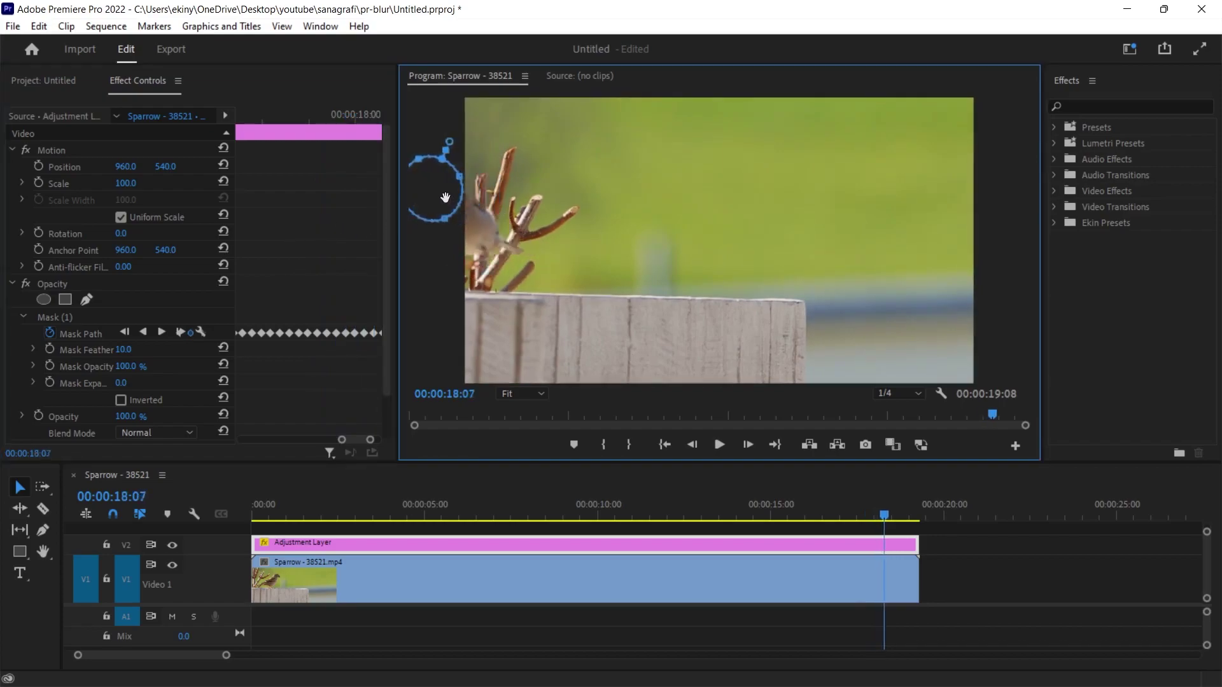
{"action": "left_click", "coordinate": [315, 240]}
{"action": "left_click_drag", "start_coordinate": [884, 516], "coordinate": [558, 514]}
{"action": "left_click_drag", "start_coordinate": [344, 441], "coordinate": [285, 434]}
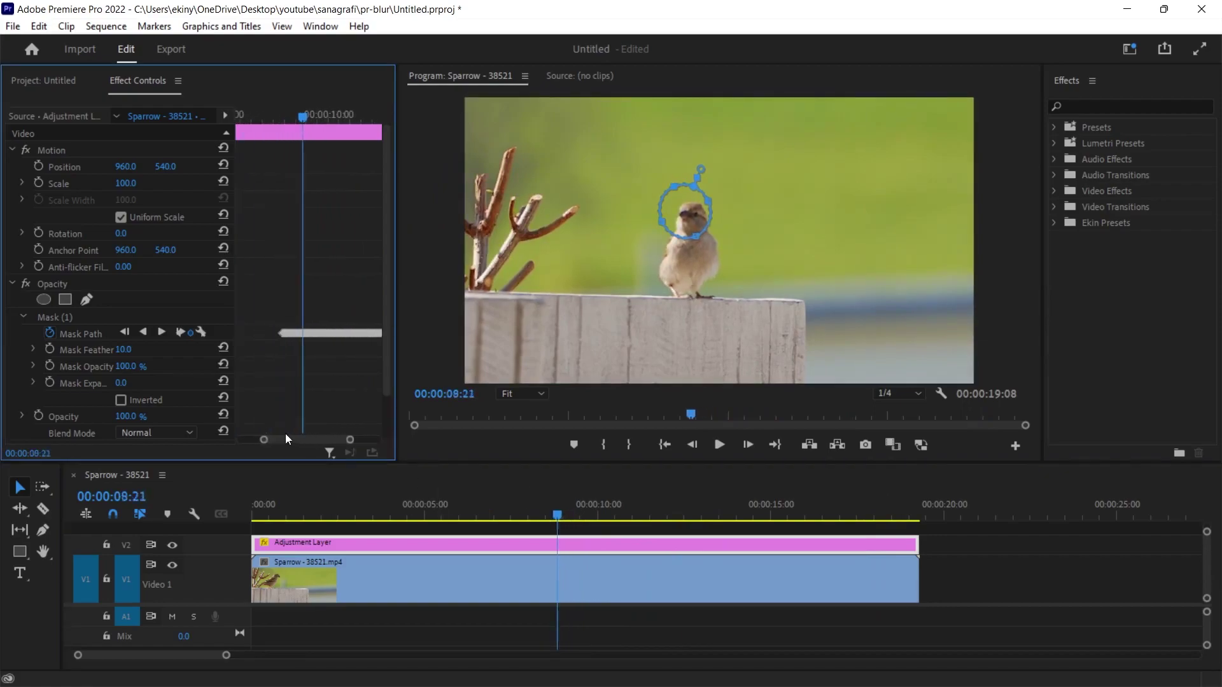
- Track the head mask backward from 07:24 to 00:00:00:00, then scrub the clip to verify it
{"action": "left_click", "coordinate": [269, 121]}
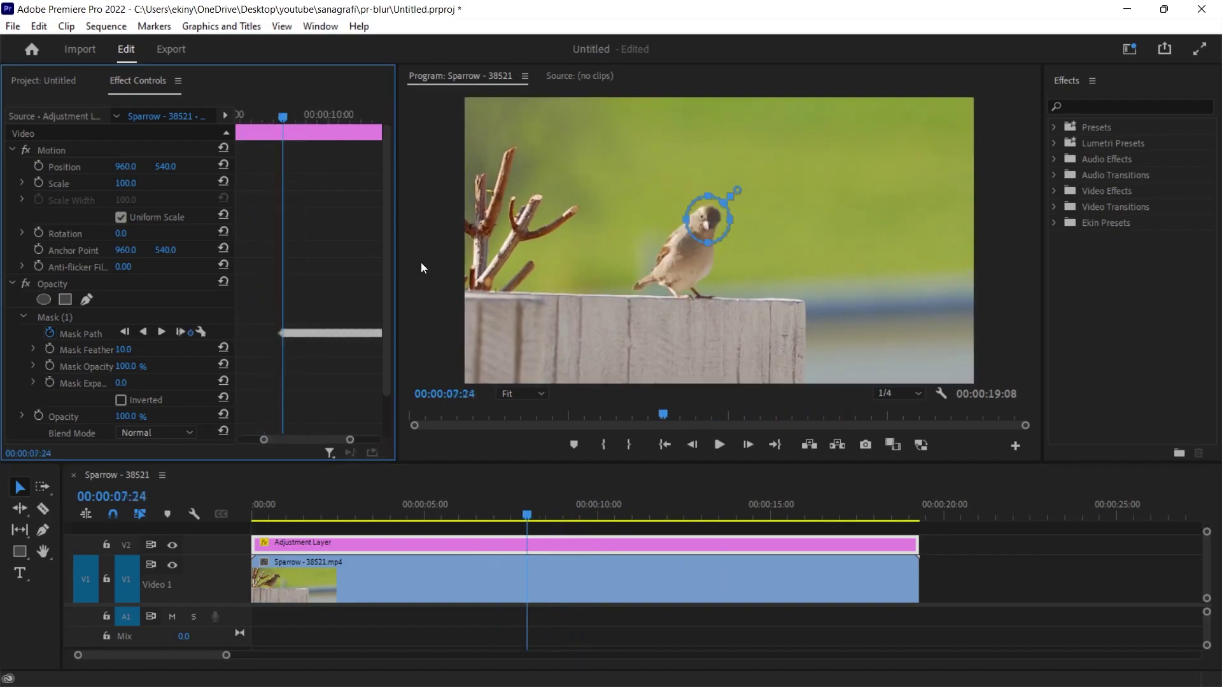
{"action": "left_click", "coordinate": [142, 332]}
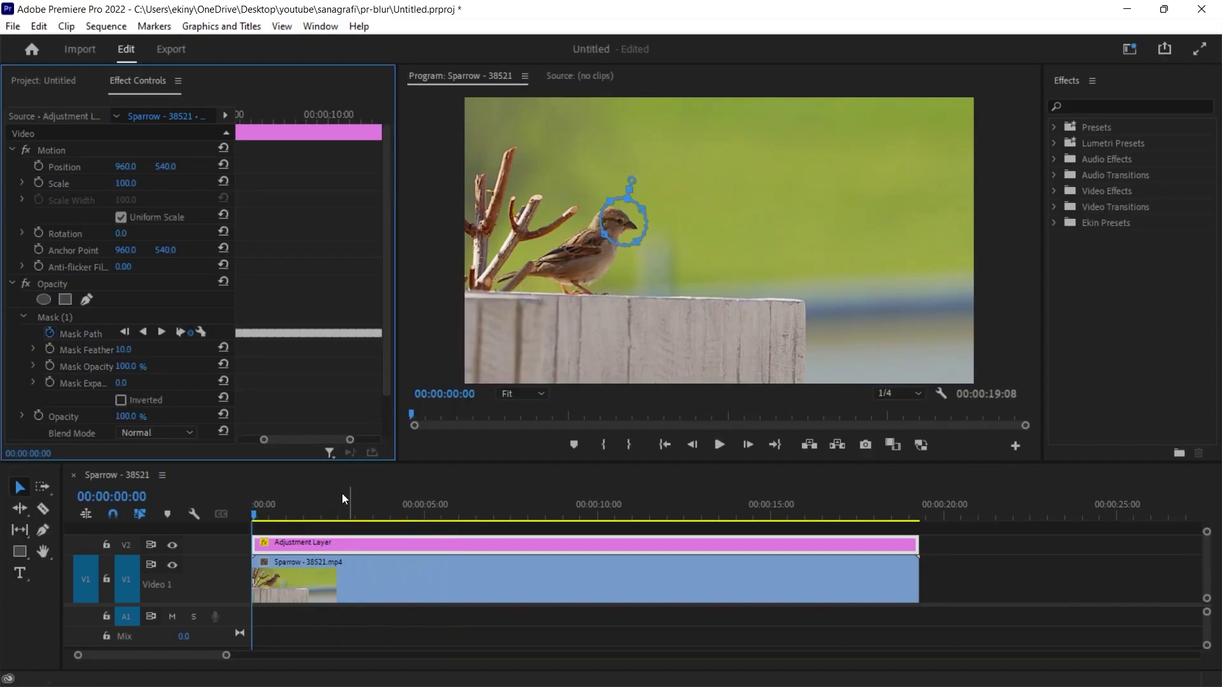
{"action": "left_click_drag", "start_coordinate": [254, 516], "coordinate": [447, 564]}
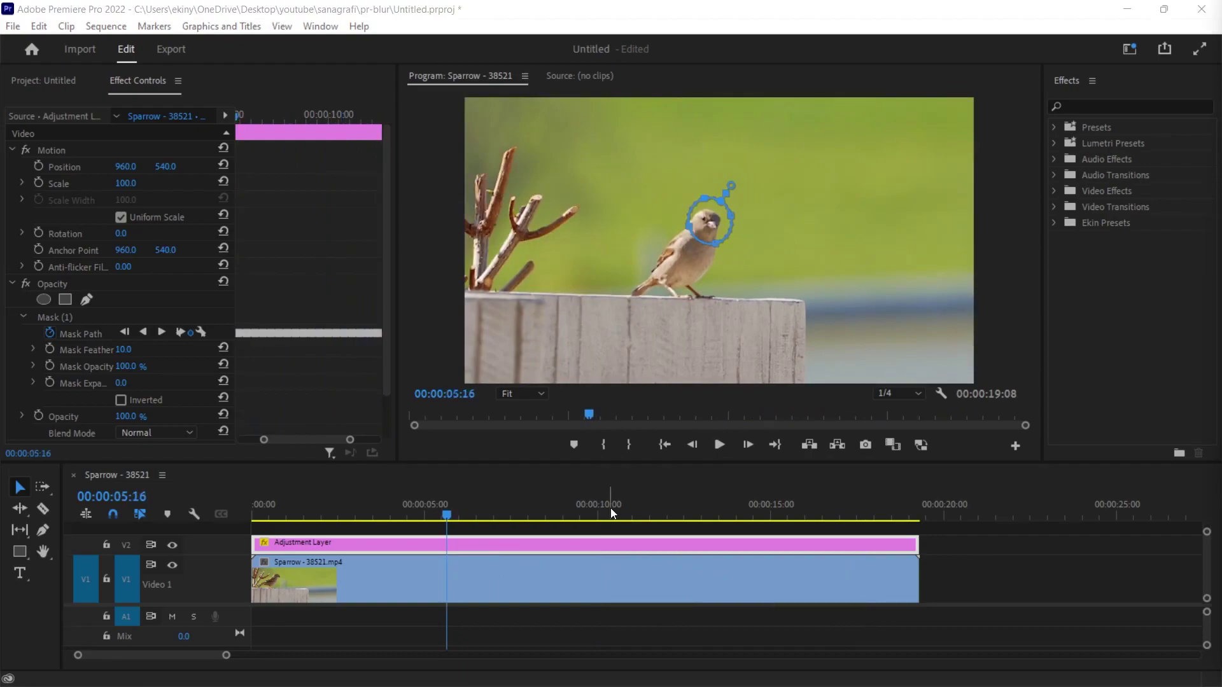
- Find Gaussian Blur with the search 'gau' and apply it to the Adjustment Layer
{"action": "left_click", "coordinate": [1110, 106]}
{"action": "type", "text": "gau"}
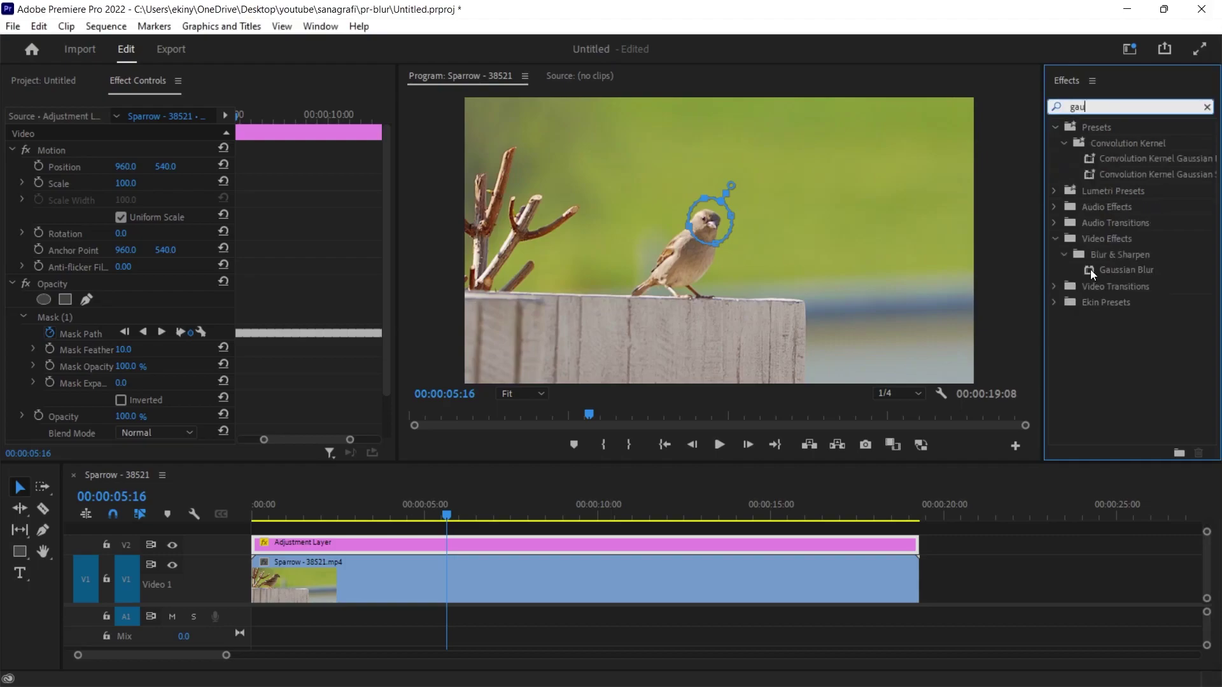
{"action": "left_click_drag", "start_coordinate": [1124, 270], "coordinate": [775, 549]}
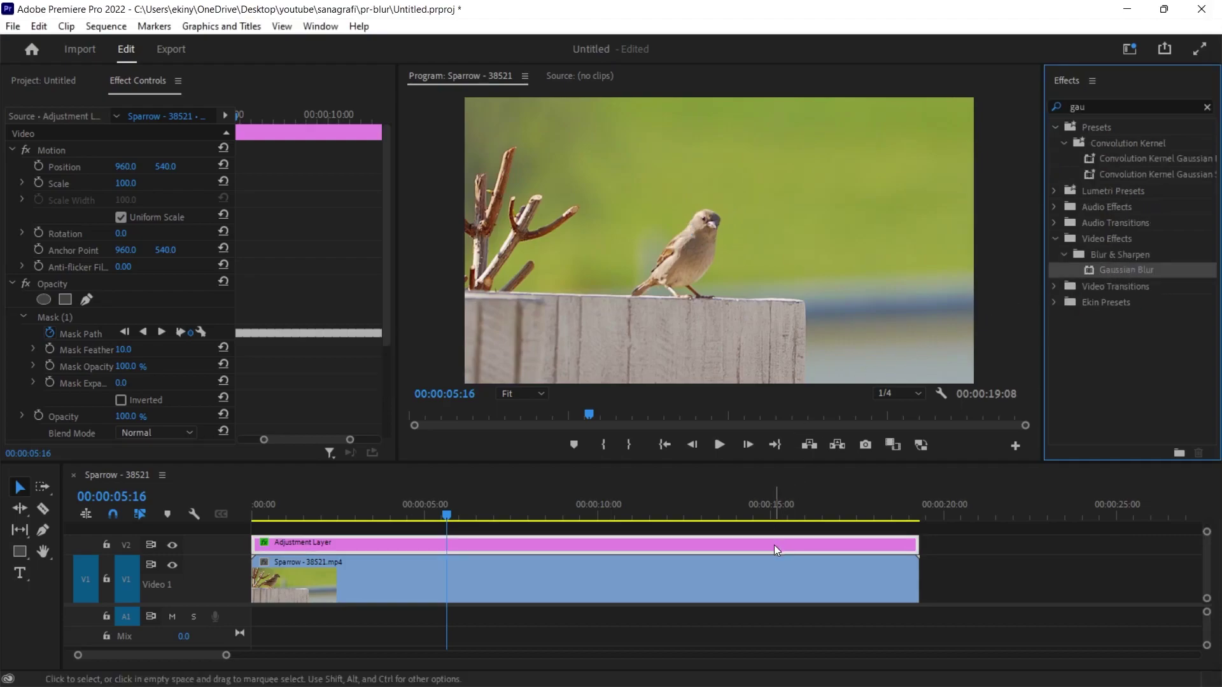
- Raise Gaussian Blur Blurriness to 76, preview the blurred head, then select the effect
{"action": "left_click_drag", "start_coordinate": [391, 164], "coordinate": [385, 256]}
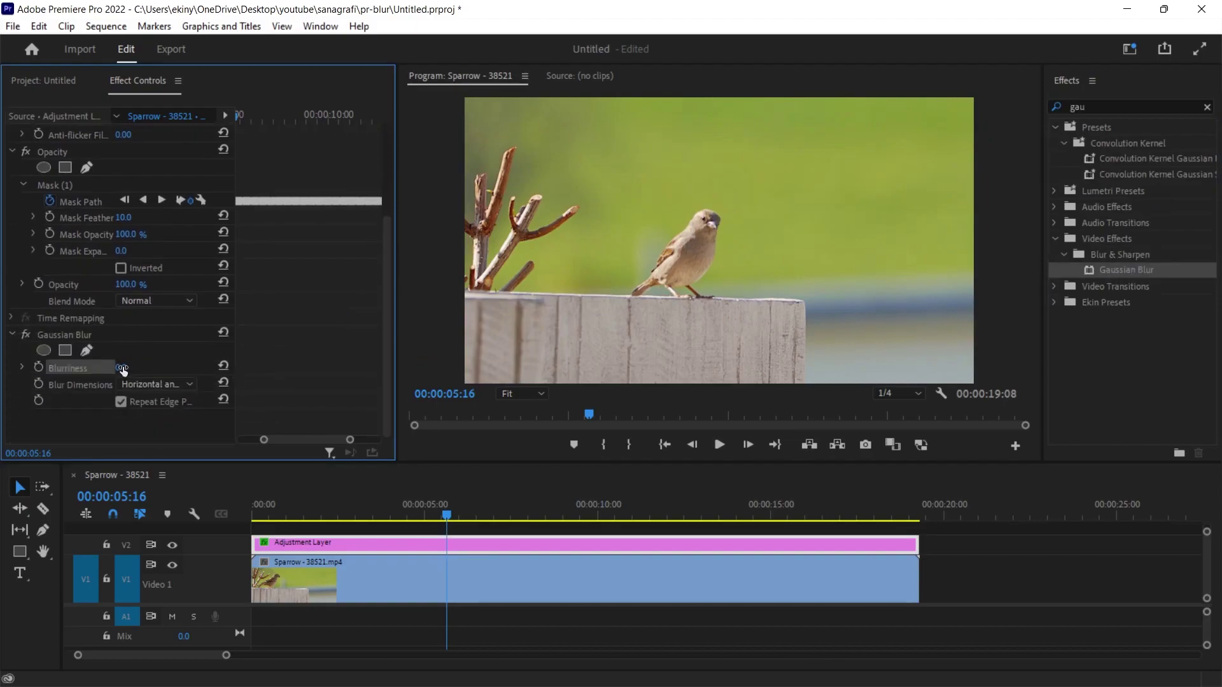
{"action": "mouse_move", "coordinate": [121, 367]}
{"action": "left_mouse_down"}
{"action": "mouse_move", "coordinate": [153, 368]}
{"action": "mouse_move", "coordinate": [124, 368]}
{"action": "left_mouse_up"}
{"action": "left_click_drag", "start_coordinate": [371, 507], "coordinate": [581, 530]}
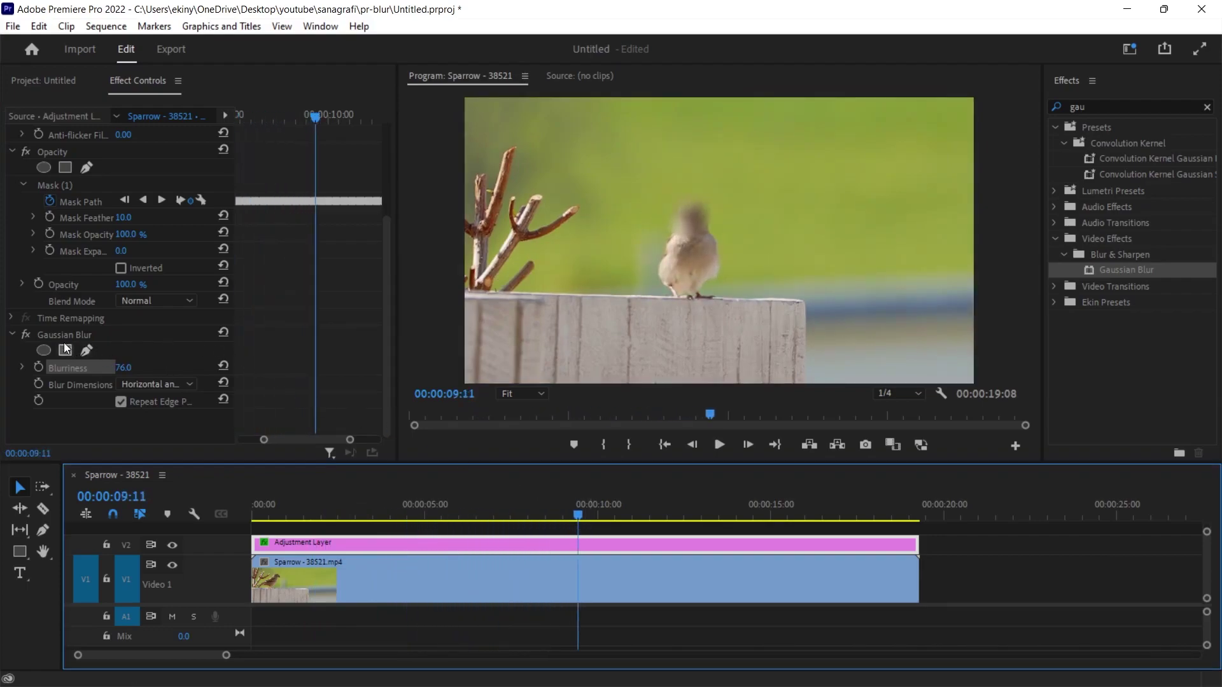
{"action": "left_click", "coordinate": [59, 337]}
- Delete Gaussian Blur and apply Mosaic, found with 'mosa', to the Adjustment Layer
{"action": "key", "text": "Delete"}
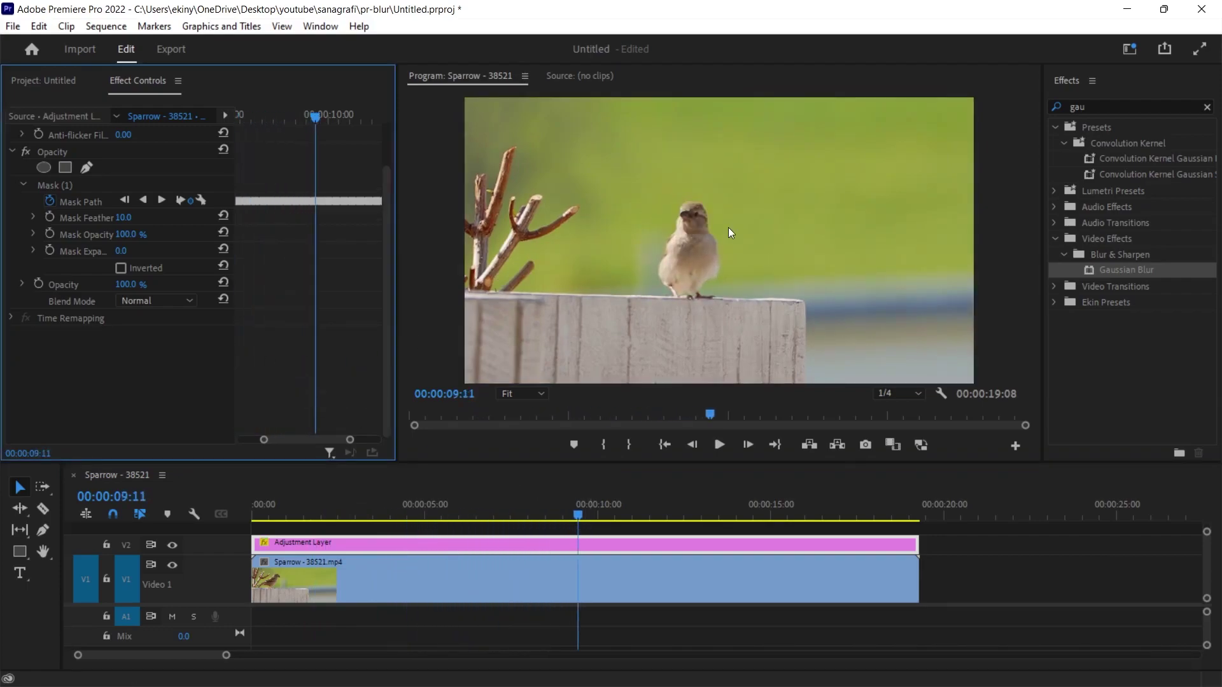
{"action": "left_click", "coordinate": [1096, 106]}
{"action": "double_click", "coordinate": [1103, 102]}
{"action": "type", "text": "mosa"}
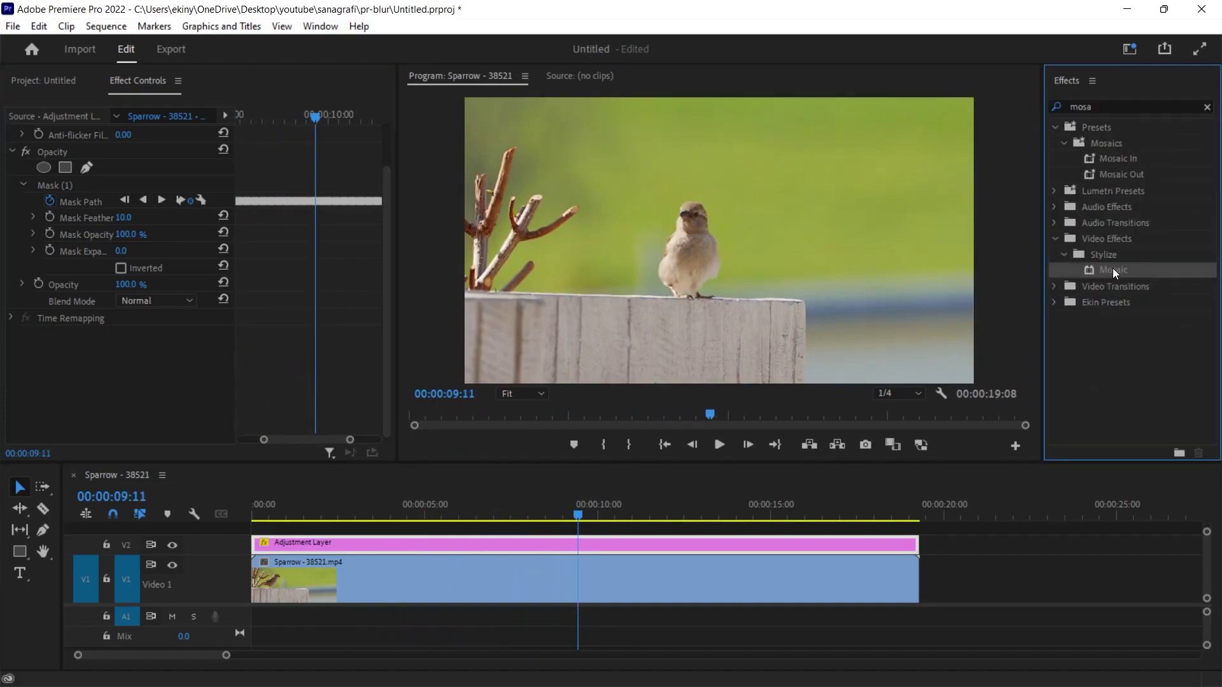
{"action": "left_click_drag", "start_coordinate": [1113, 268], "coordinate": [605, 542]}
- Set Mosaic horizontal and vertical blocks to 50 and play through to check the pixelated head
{"action": "left_click", "coordinate": [124, 367]}
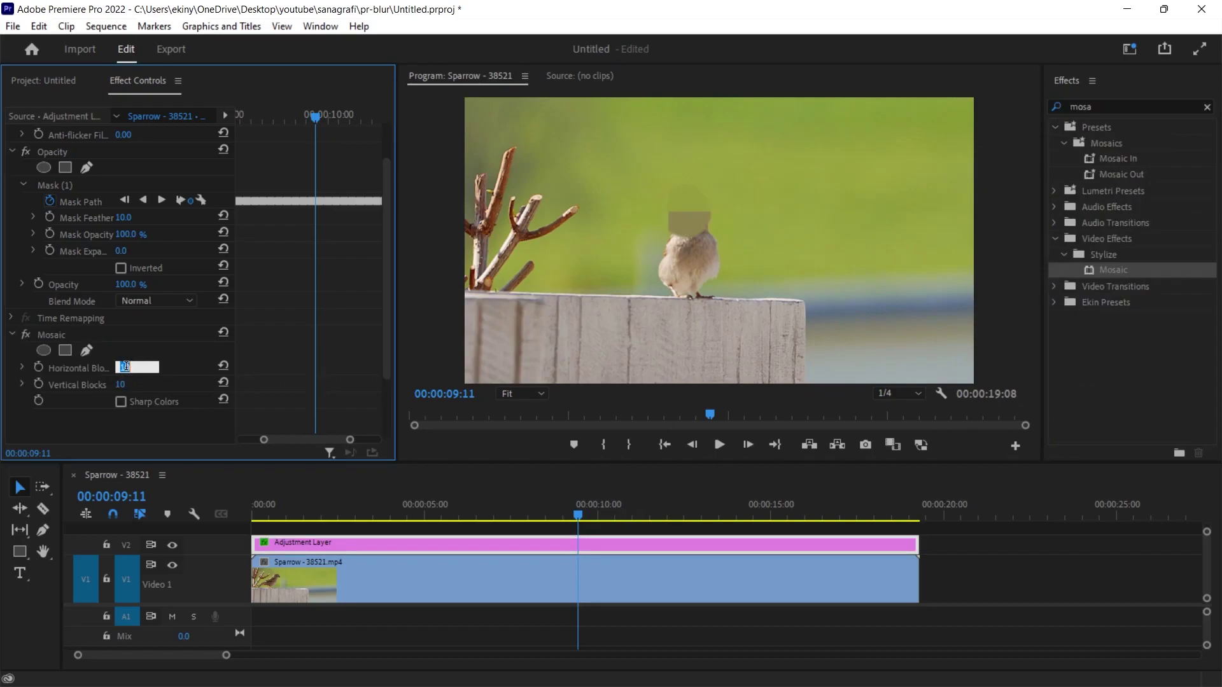
{"action": "type", "text": "50"}
{"action": "key", "text": "Tab"}
{"action": "type", "text": "50"}
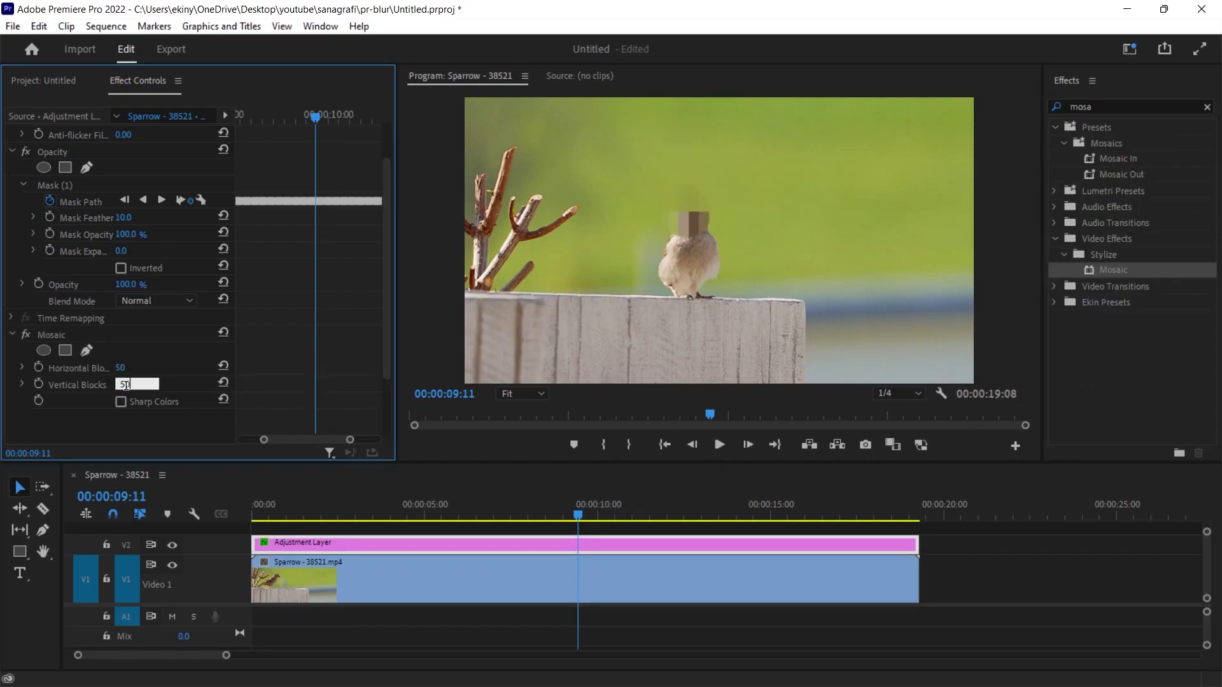
{"action": "key", "text": "Return"}
{"action": "left_click", "coordinate": [262, 507]}
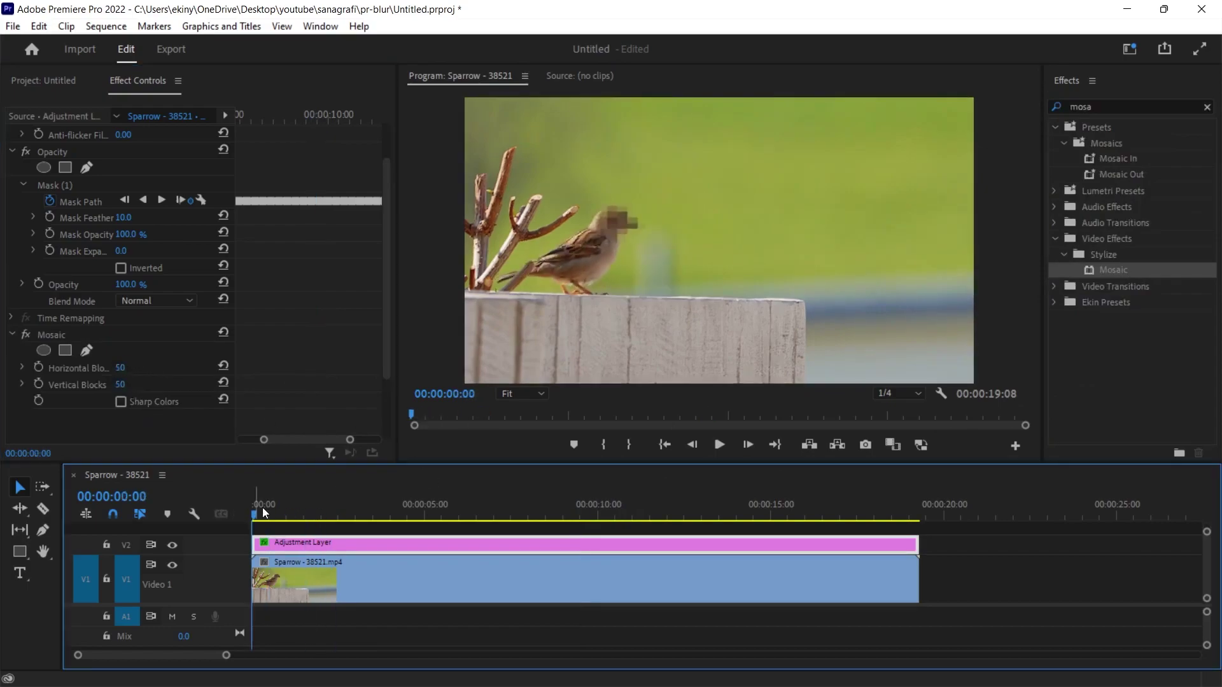
{"action": "left_click", "coordinate": [383, 513]}
{"action": "left_click_drag", "start_coordinate": [383, 514], "coordinate": [866, 529]}
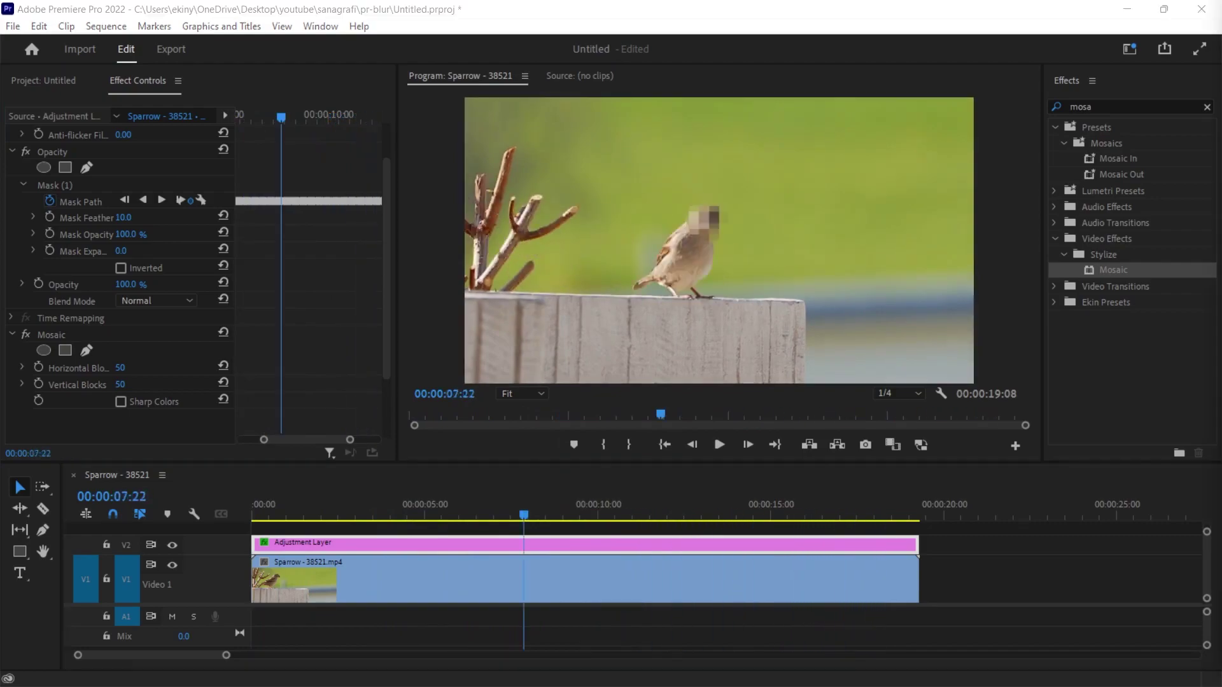